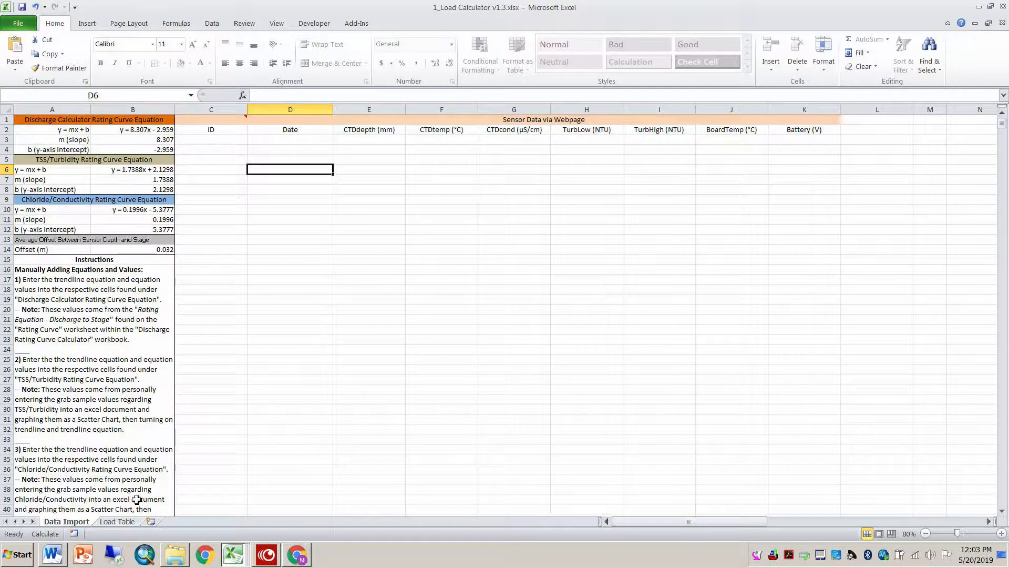
Step: Switch to Chrome and open the Browse Sites map in the Monitor My Watershed portal to view the Philadelphia-area stations
{"action": "left_click", "coordinate": [301, 562]}
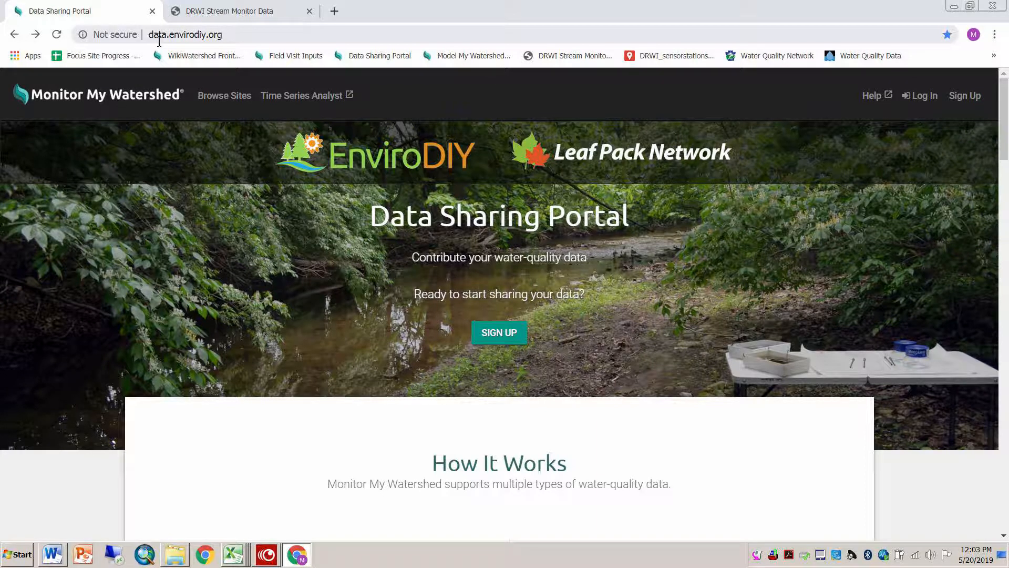
{"action": "left_click", "coordinate": [222, 104]}
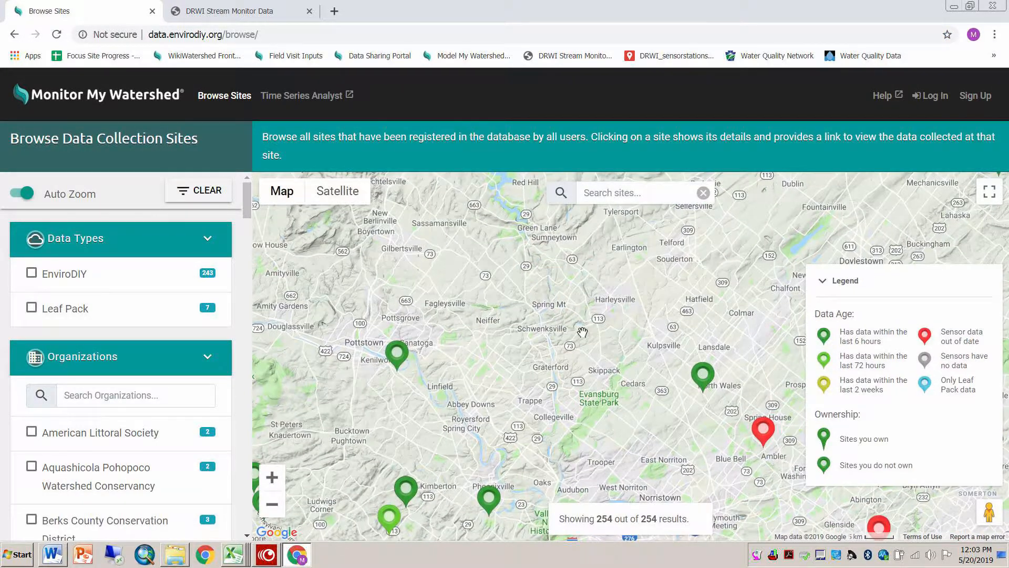
{"action": "scroll", "coordinate": [583, 332], "scroll_direction": "down", "scroll_amount": 3}
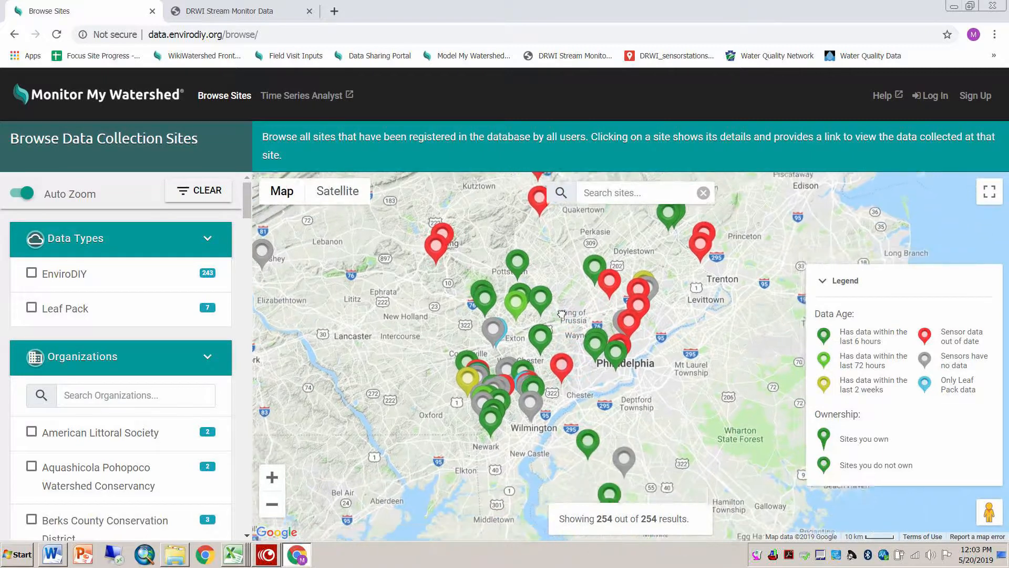
{"action": "left_click_drag", "start_coordinate": [562, 314], "coordinate": [562, 312]}
{"action": "left_click_drag", "start_coordinate": [607, 429], "coordinate": [604, 411]}
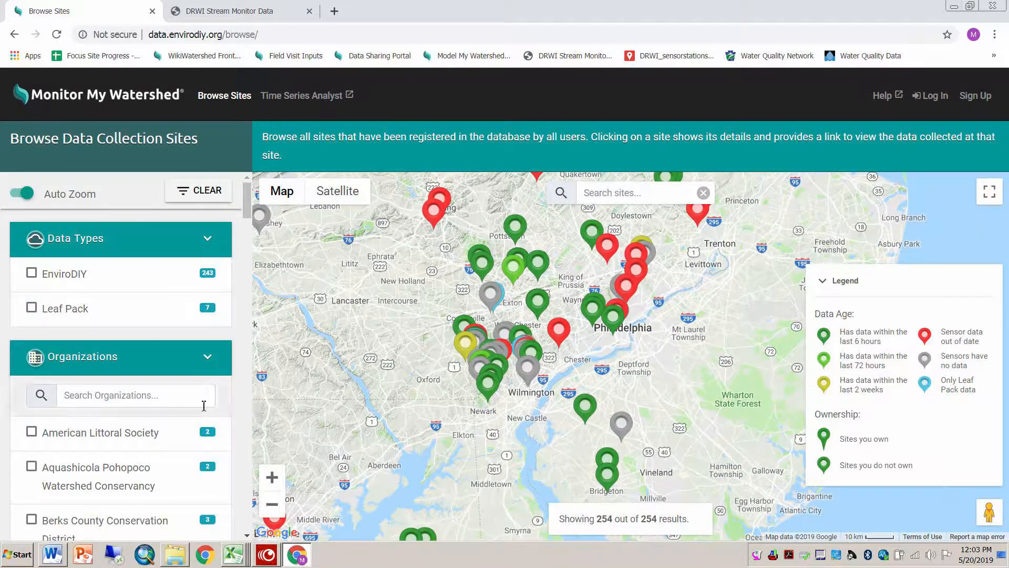
{"action": "left_click", "coordinate": [161, 398]}
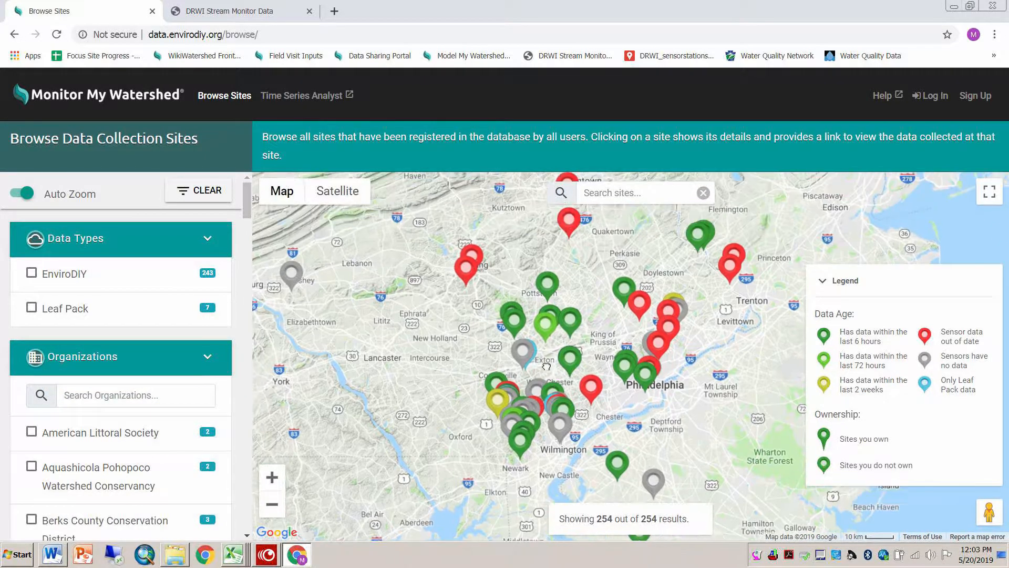
Step: Open the data page for Ridley Creek Downstream of Ashbridge Lake (PURC2S) and find its sensor data download option
{"action": "scroll", "coordinate": [517, 311], "scroll_direction": "up", "scroll_amount": 3}
{"action": "scroll", "coordinate": [582, 383], "scroll_direction": "up", "scroll_amount": 2}
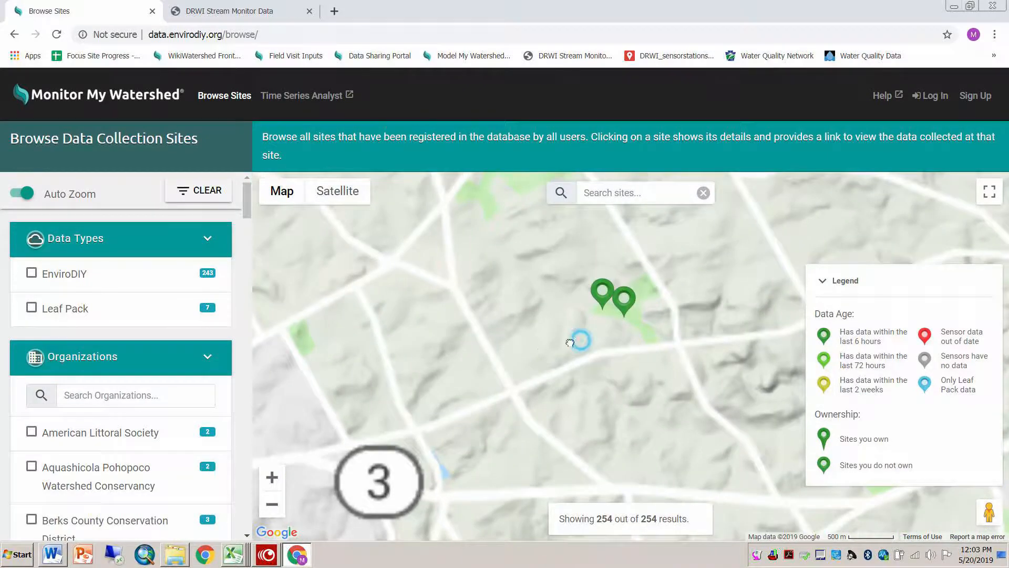
{"action": "left_click", "coordinate": [583, 314]}
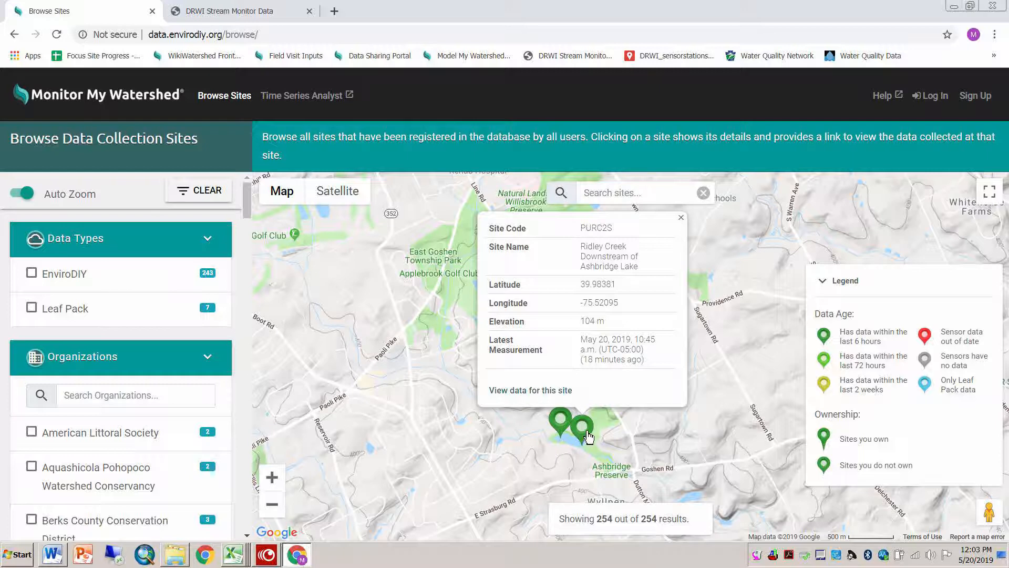
{"action": "left_click", "coordinate": [522, 395]}
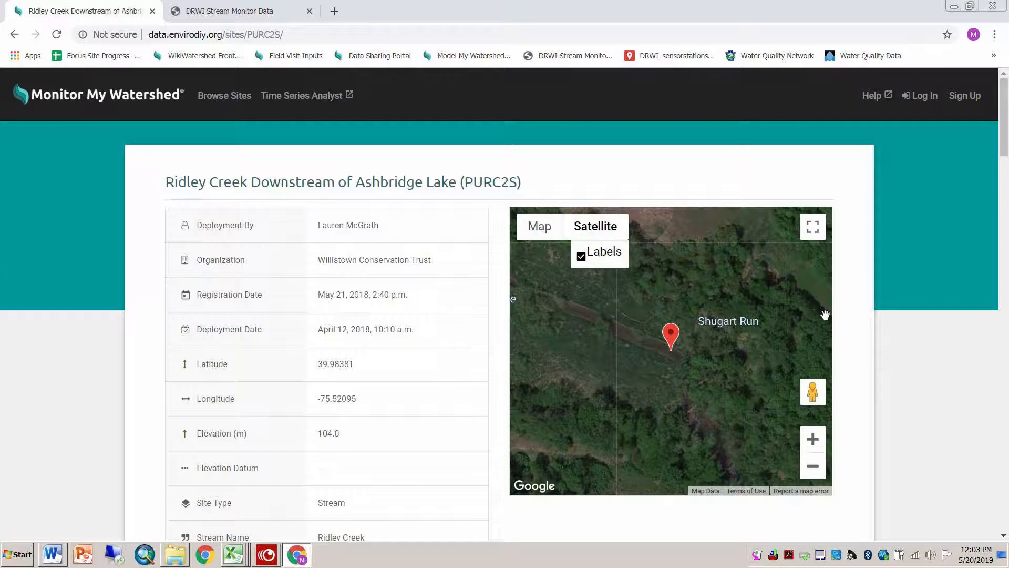
{"action": "scroll", "coordinate": [932, 356], "scroll_direction": "down", "scroll_amount": 1}
{"action": "scroll", "coordinate": [930, 355], "scroll_direction": "down", "scroll_amount": 10}
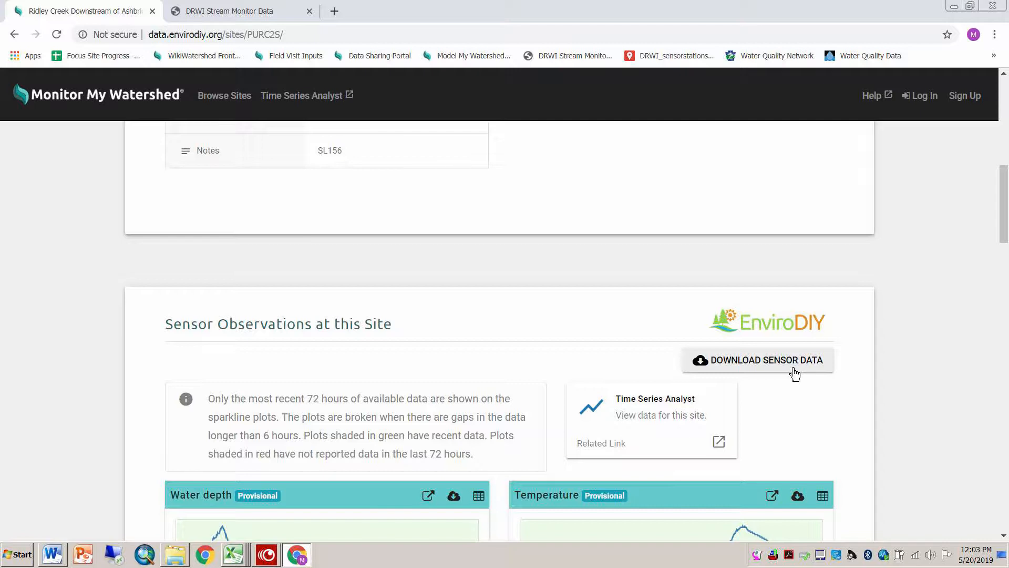
Step: Find SL138 - Lower Pickering Ck on the DRWI Stream Monitor Data site and open its logger page
{"action": "left_click", "coordinate": [266, 12]}
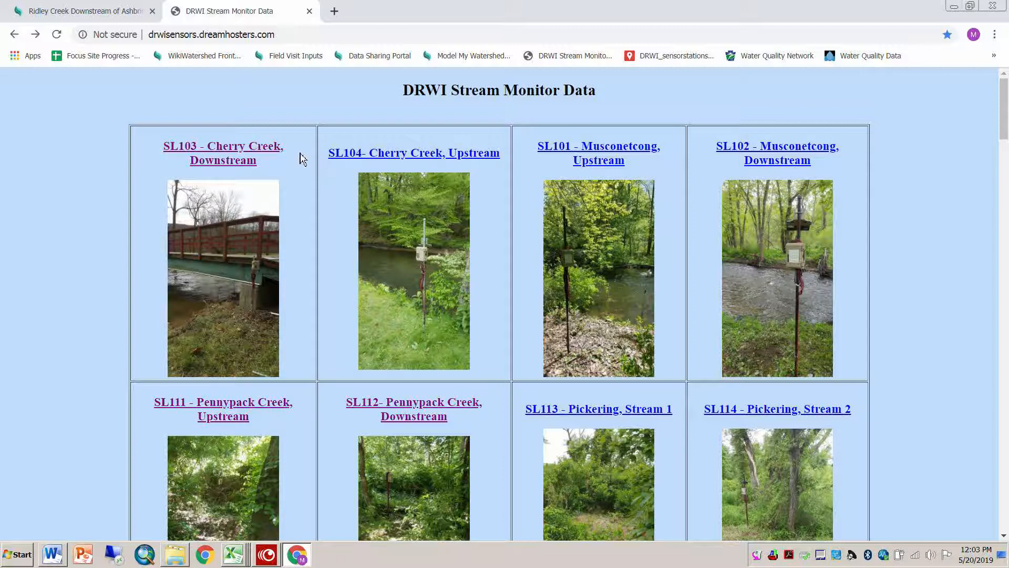
{"action": "scroll", "coordinate": [746, 310], "scroll_direction": "down", "scroll_amount": 6}
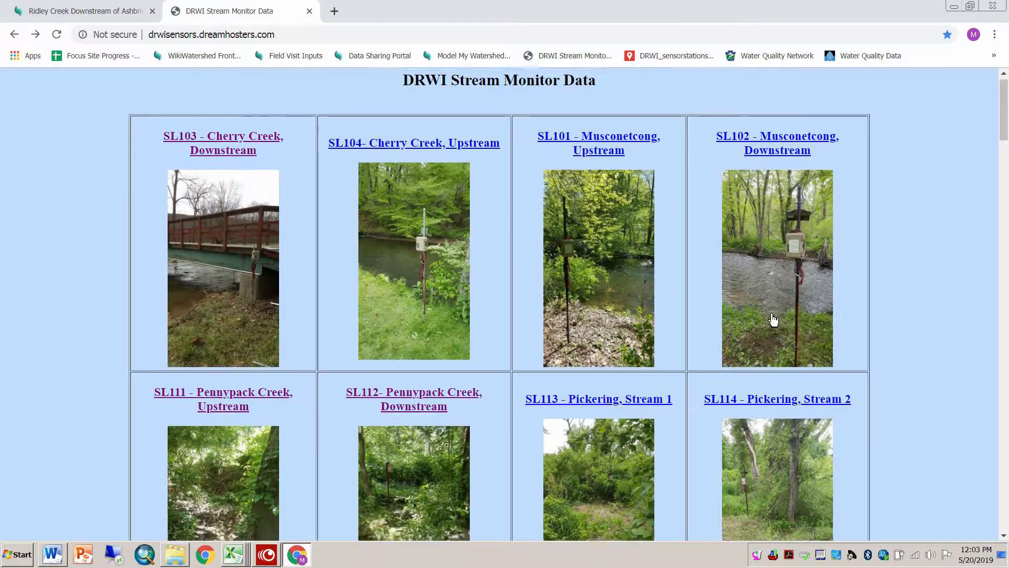
{"action": "scroll", "coordinate": [746, 307], "scroll_direction": "down", "scroll_amount": 18}
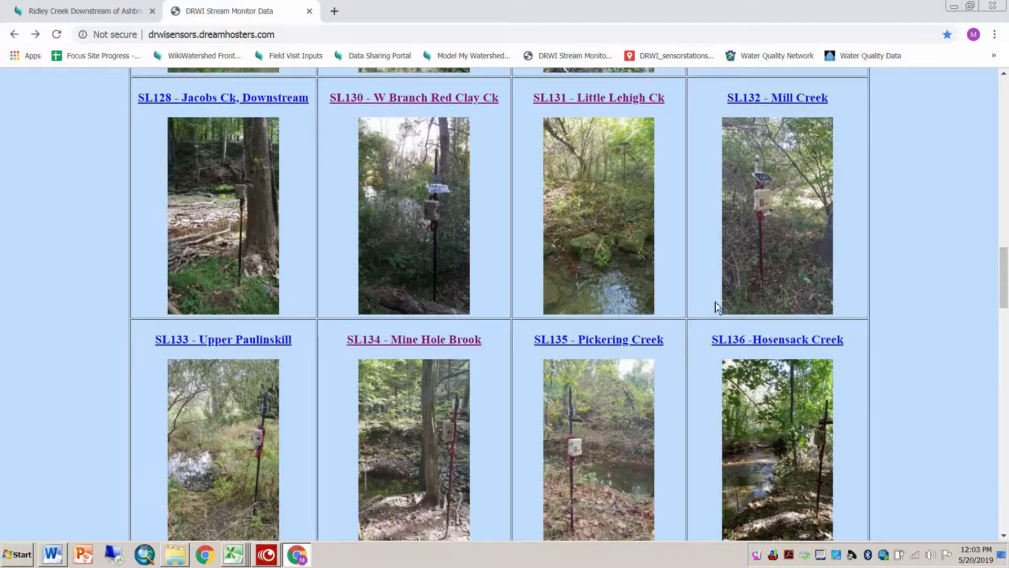
{"action": "scroll", "coordinate": [690, 322], "scroll_direction": "down", "scroll_amount": 4}
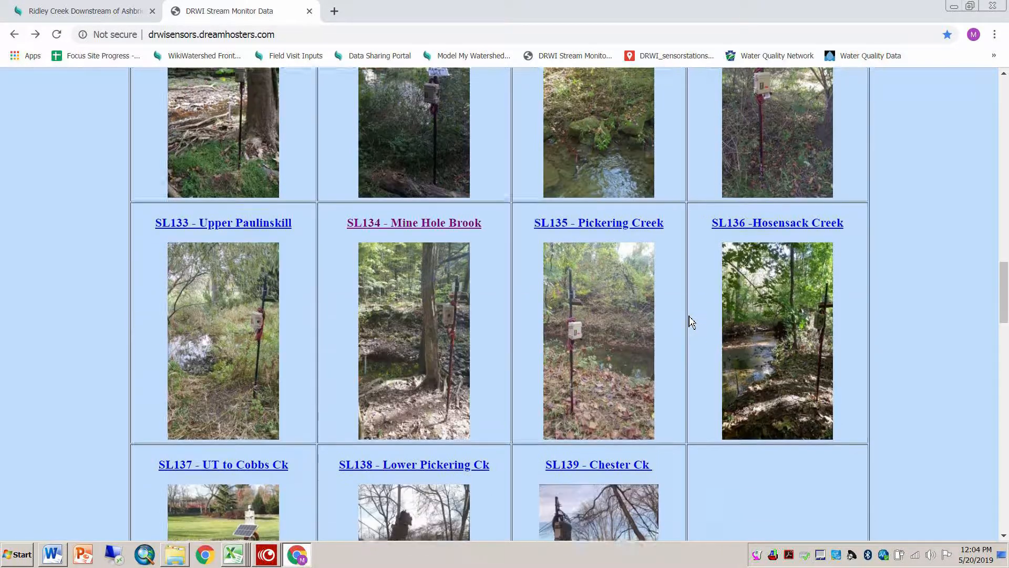
{"action": "scroll", "coordinate": [476, 377], "scroll_direction": "down", "scroll_amount": 3}
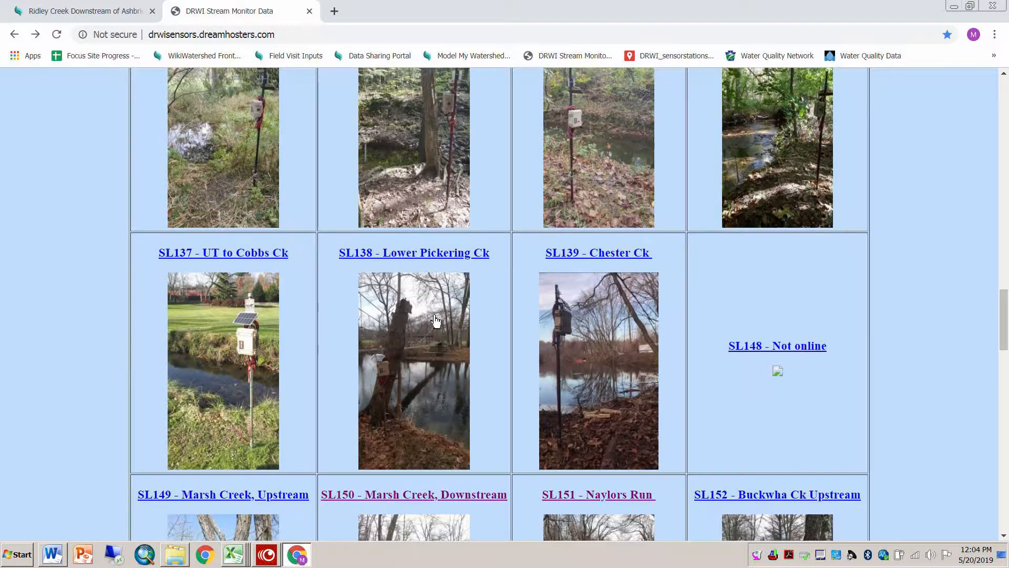
{"action": "left_click", "coordinate": [421, 256]}
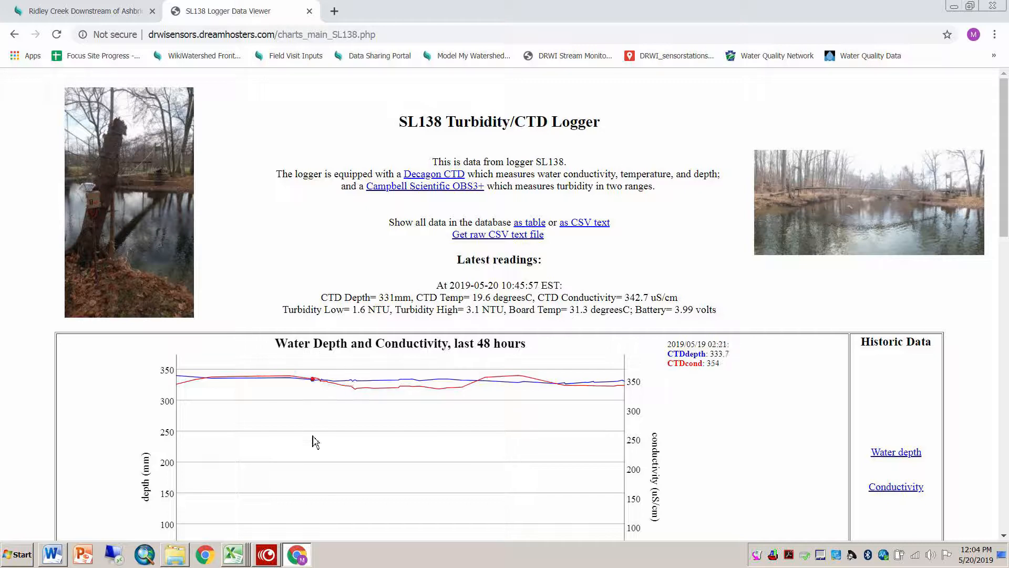
Step: Open 3_TimeSeriesResults_Example.csv from the Downloads folder in Excel and look through its metadata and readings
{"action": "left_click", "coordinate": [179, 557]}
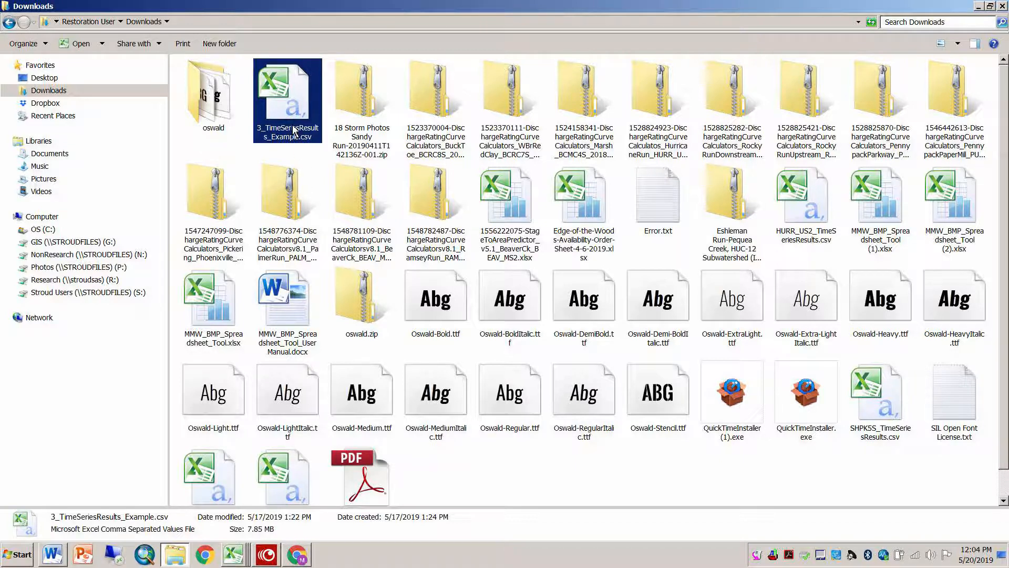
{"action": "double_click", "coordinate": [290, 106]}
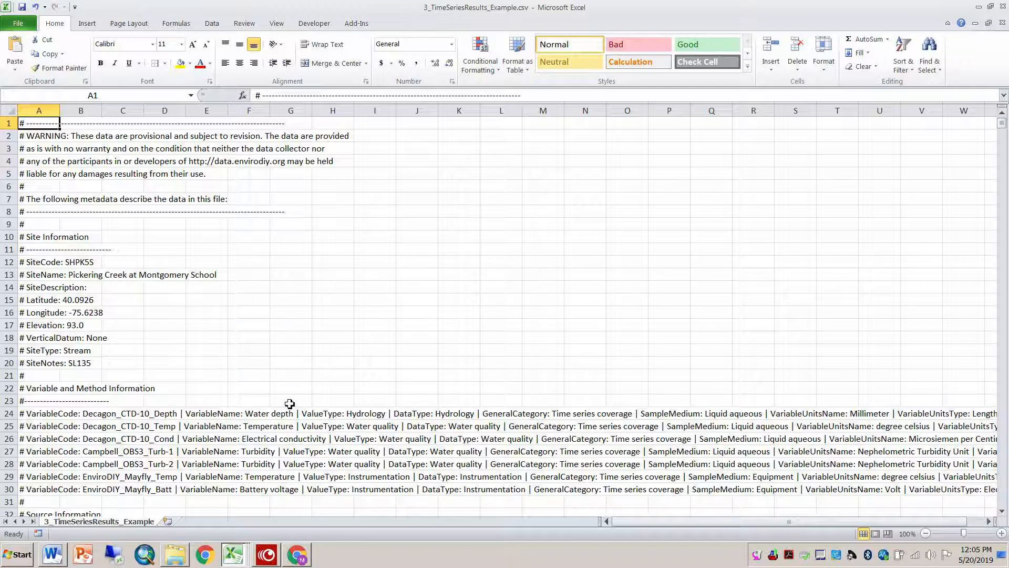
{"action": "scroll", "coordinate": [286, 239], "scroll_direction": "down", "scroll_amount": 2}
{"action": "scroll", "coordinate": [286, 239], "scroll_direction": "down", "scroll_amount": 10}
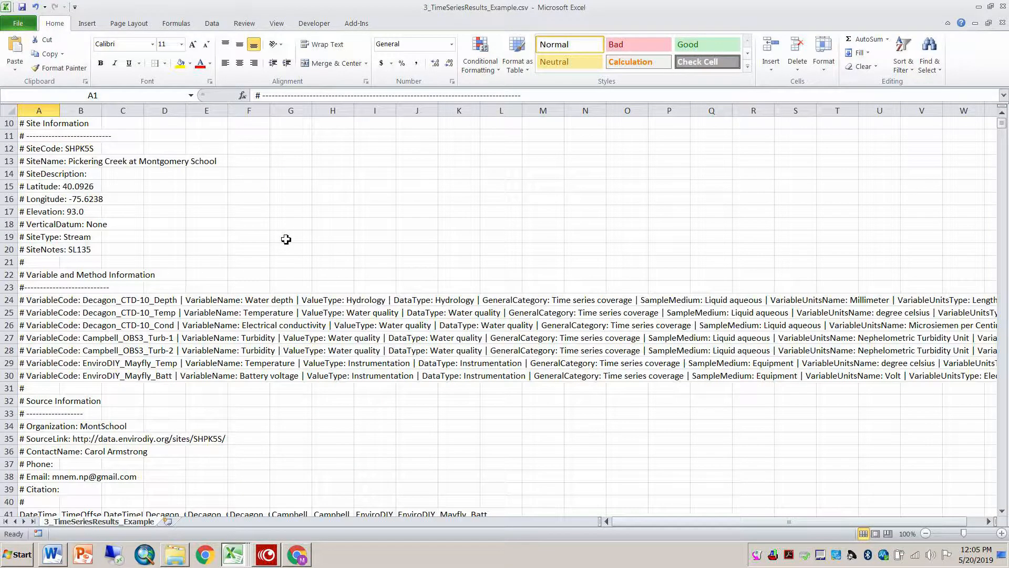
{"action": "scroll", "coordinate": [286, 240], "scroll_direction": "down", "scroll_amount": 20}
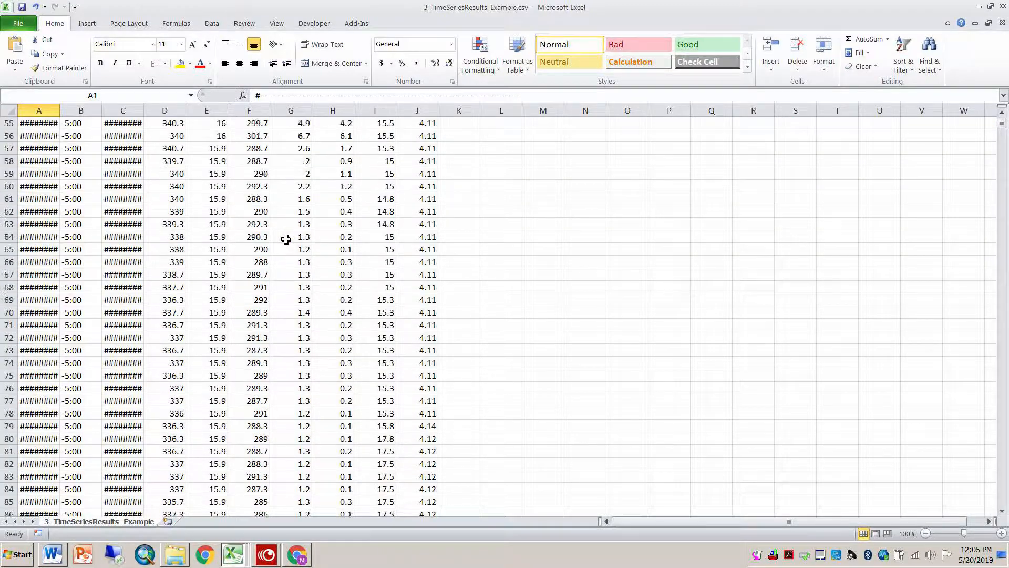
{"action": "scroll", "coordinate": [286, 240], "scroll_direction": "up", "scroll_amount": 20}
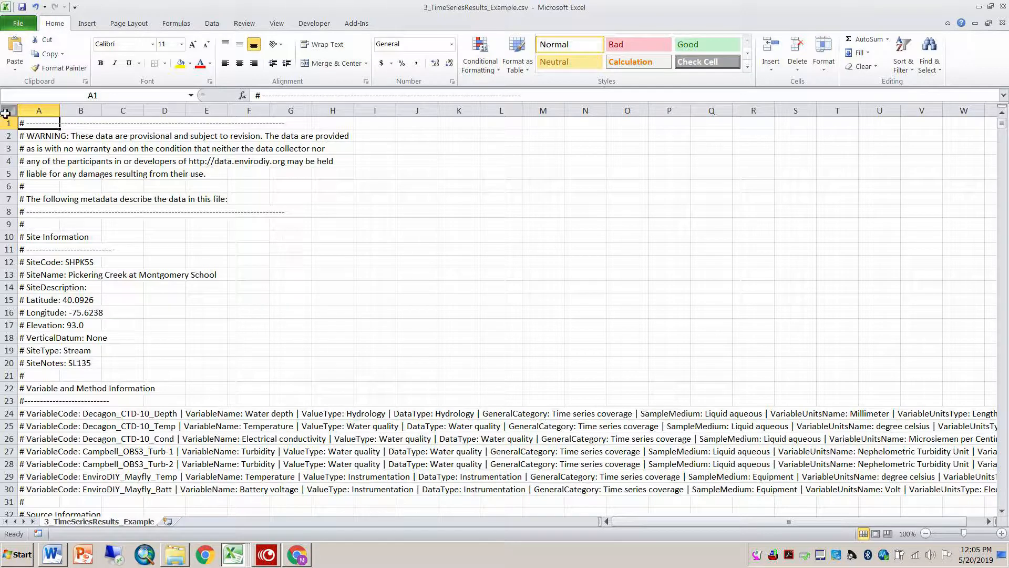
Step: Set up saving a copy of the CSV file on the Research (R:) drive in Excel Workbook (*.xlsx) format
{"action": "left_click", "coordinate": [17, 29]}
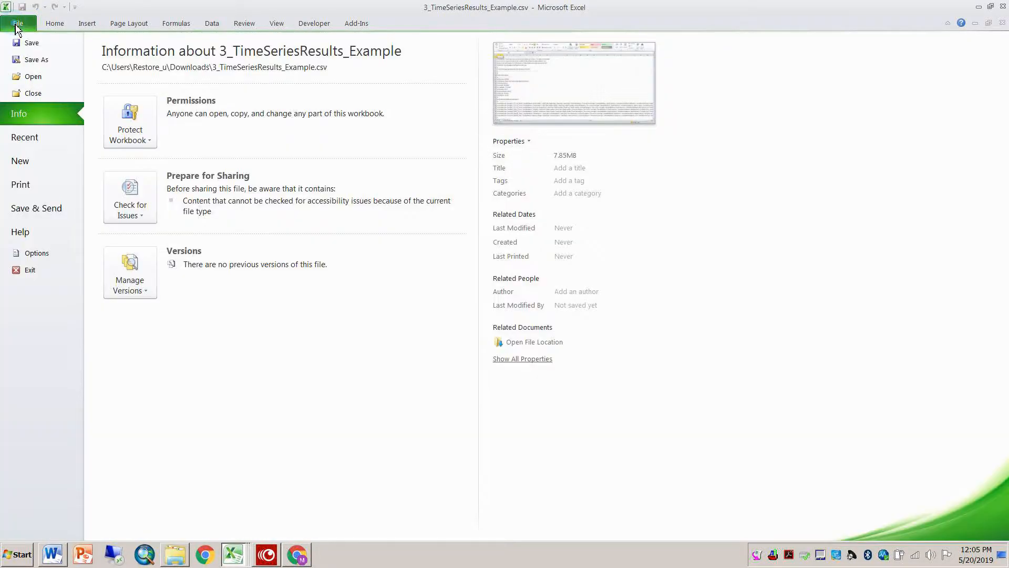
{"action": "left_click", "coordinate": [36, 63]}
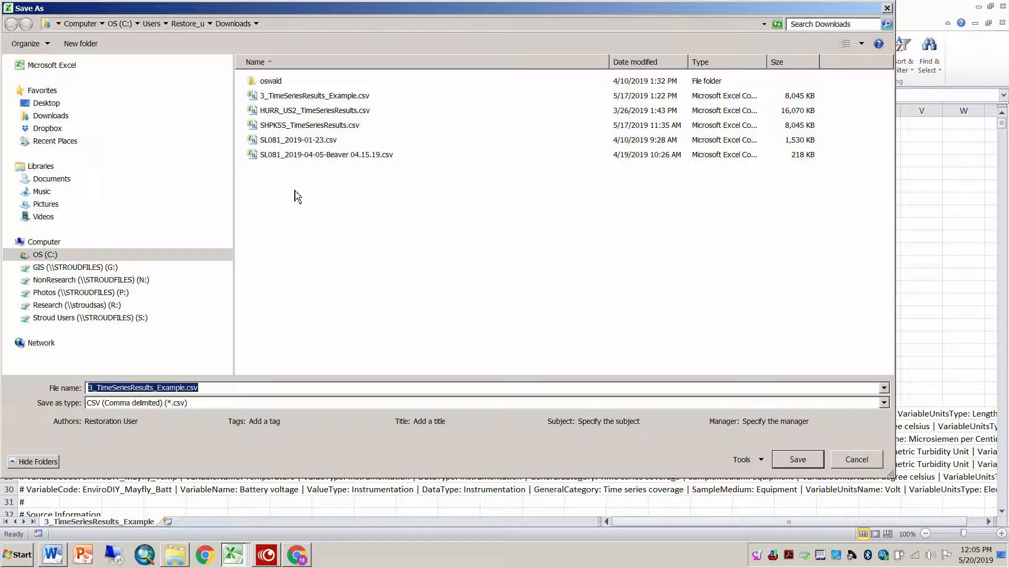
{"action": "left_click", "coordinate": [91, 306]}
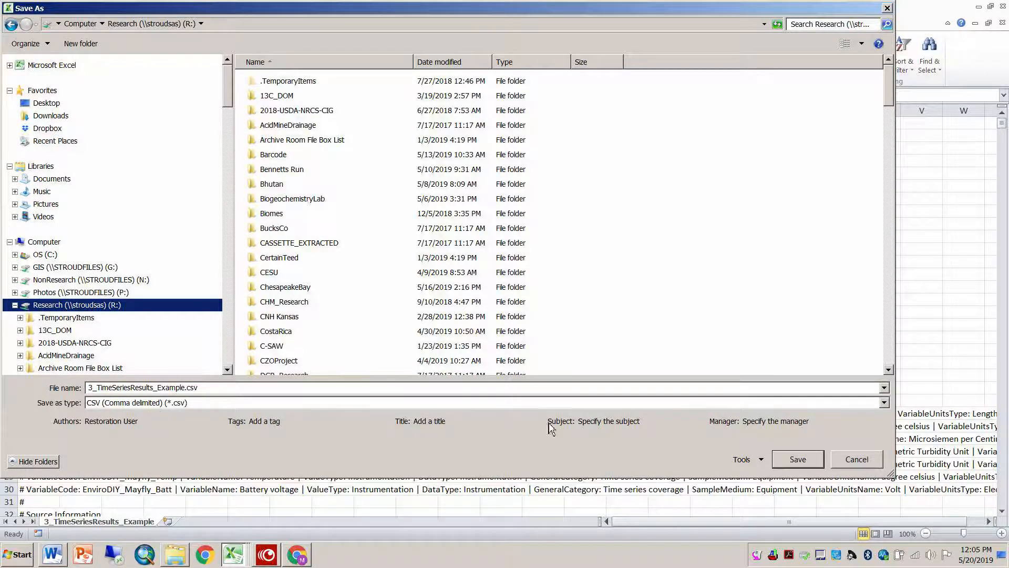
{"action": "left_click", "coordinate": [884, 404]}
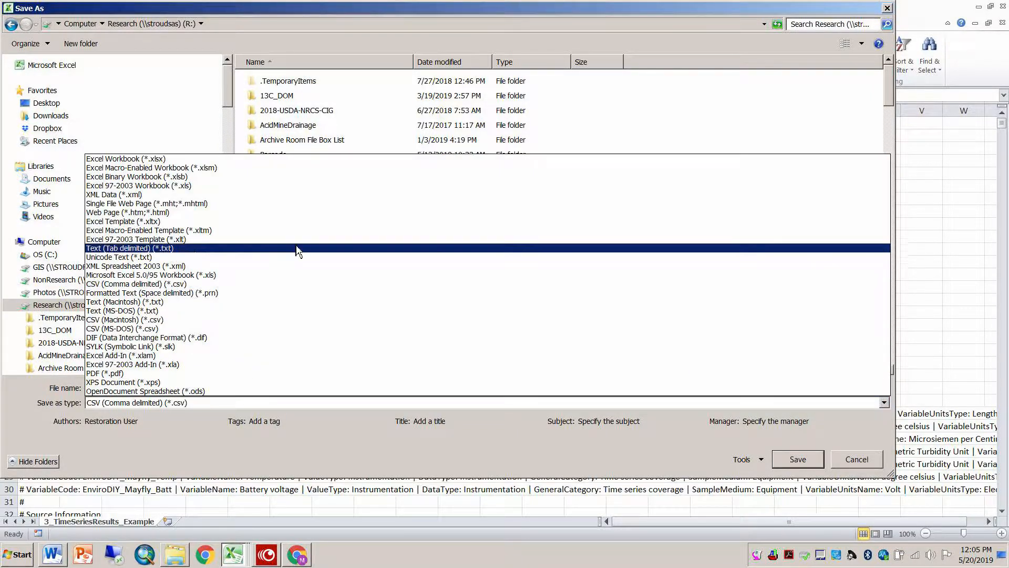
{"action": "left_click", "coordinate": [147, 158]}
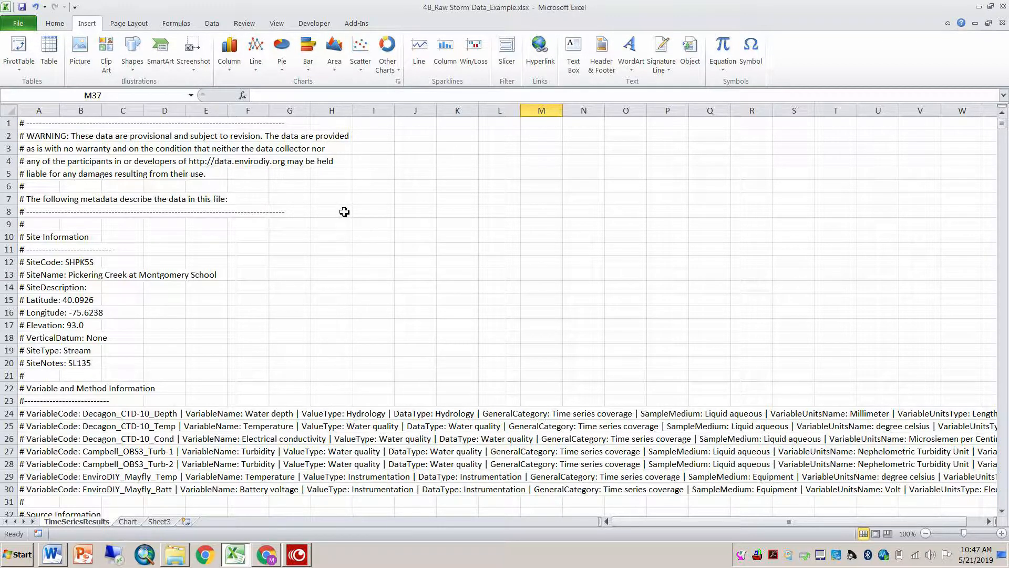
Step: Widen columns A to J of the TimeSeriesResults sheet so the dates and full column headings fit
{"action": "scroll", "coordinate": [344, 212], "scroll_direction": "down", "scroll_amount": 9}
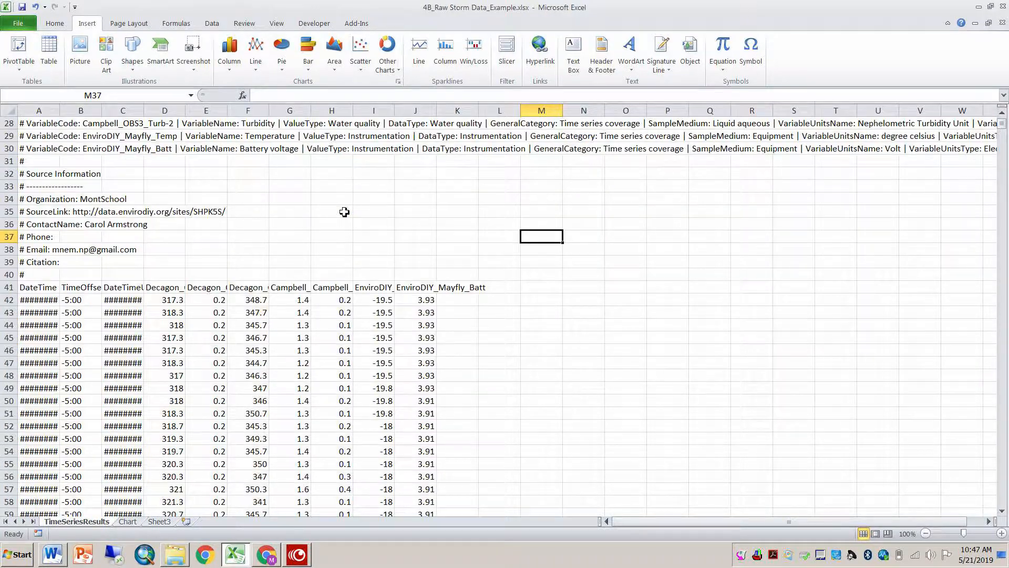
{"action": "scroll", "coordinate": [344, 212], "scroll_direction": "down", "scroll_amount": 3}
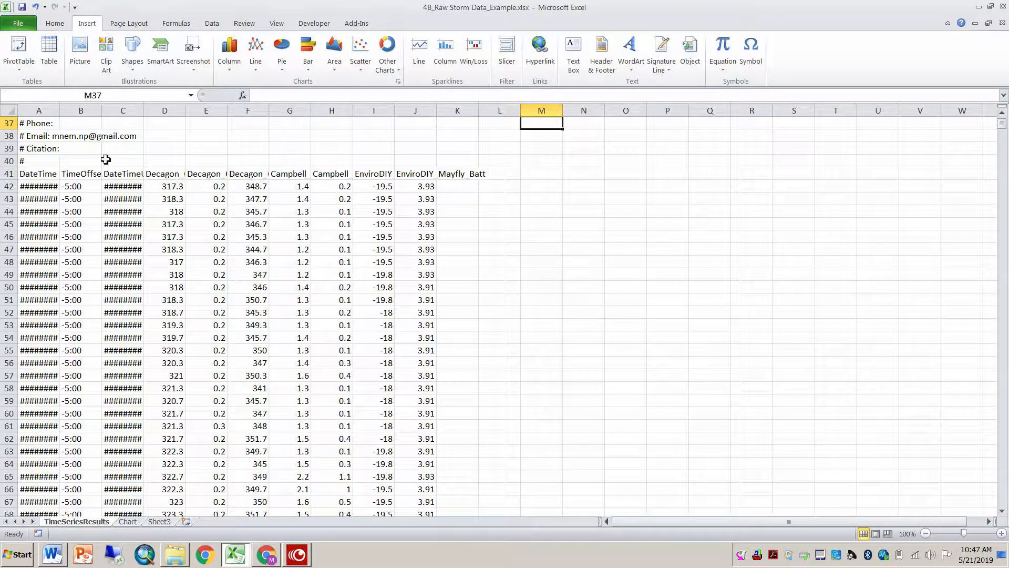
{"action": "left_click_drag", "start_coordinate": [61, 112], "coordinate": [451, 113]}
{"action": "left_click_drag", "start_coordinate": [493, 113], "coordinate": [539, 114]}
{"action": "left_click_drag", "start_coordinate": [539, 114], "coordinate": [547, 114]}
{"action": "left_click", "coordinate": [585, 118]}
{"action": "left_click_drag", "start_coordinate": [588, 115], "coordinate": [642, 114]}
{"action": "left_click_drag", "start_coordinate": [683, 113], "coordinate": [738, 112]}
{"action": "left_click_drag", "start_coordinate": [779, 112], "coordinate": [835, 112]}
{"action": "left_click_drag", "start_coordinate": [877, 112], "coordinate": [929, 112]}
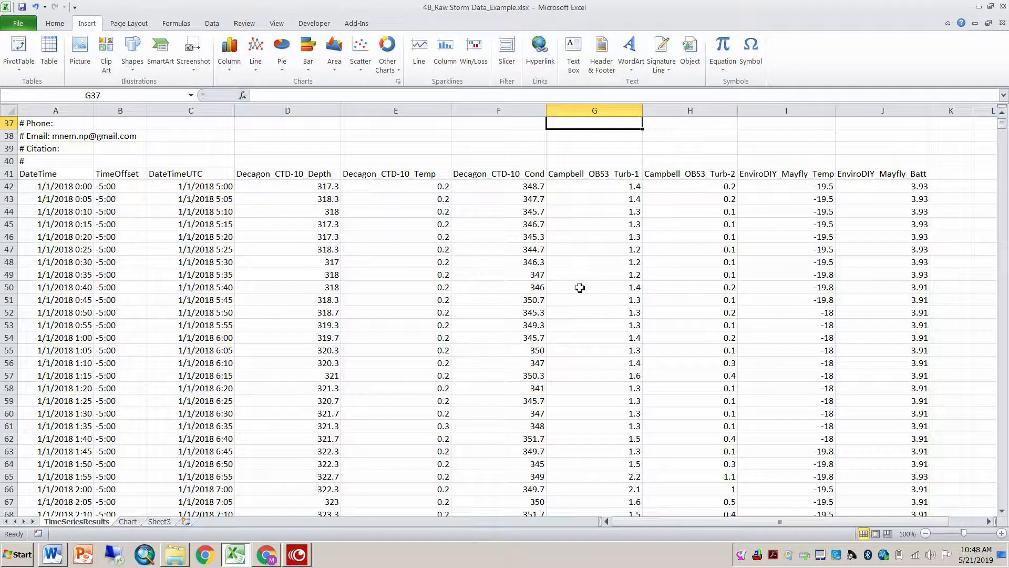
Step: Name the workbook's second sheet "Chart"
{"action": "left_click", "coordinate": [127, 521]}
{"action": "double_click", "coordinate": [126, 521]}
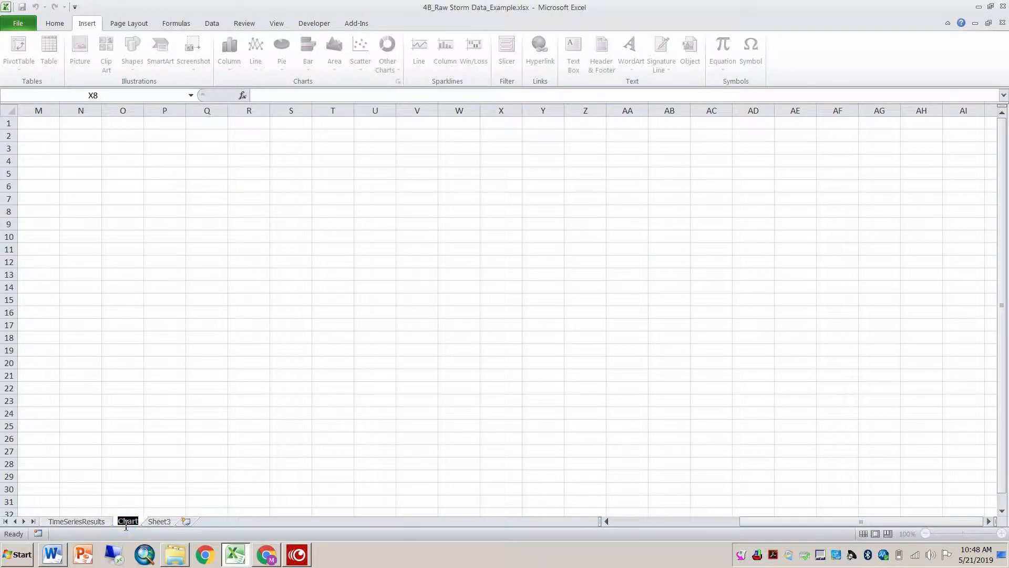
{"action": "type", "text": "Chart"}
Step: Insert a blank scatter chart with smooth lines and no markers on the Chart sheet, starting from empty cell M1
{"action": "left_click", "coordinate": [42, 124]}
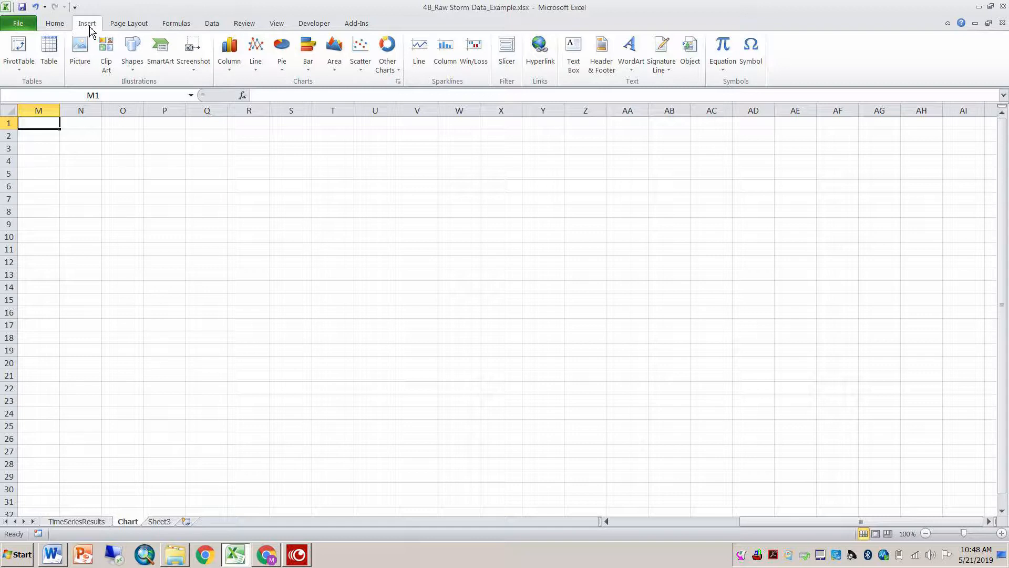
{"action": "left_click", "coordinate": [363, 74]}
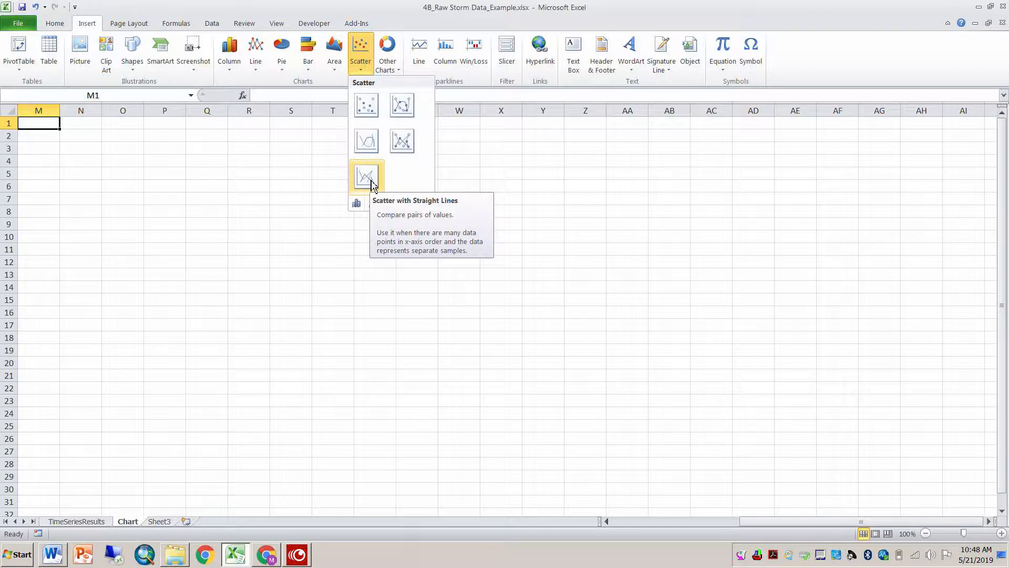
{"action": "left_click", "coordinate": [366, 142]}
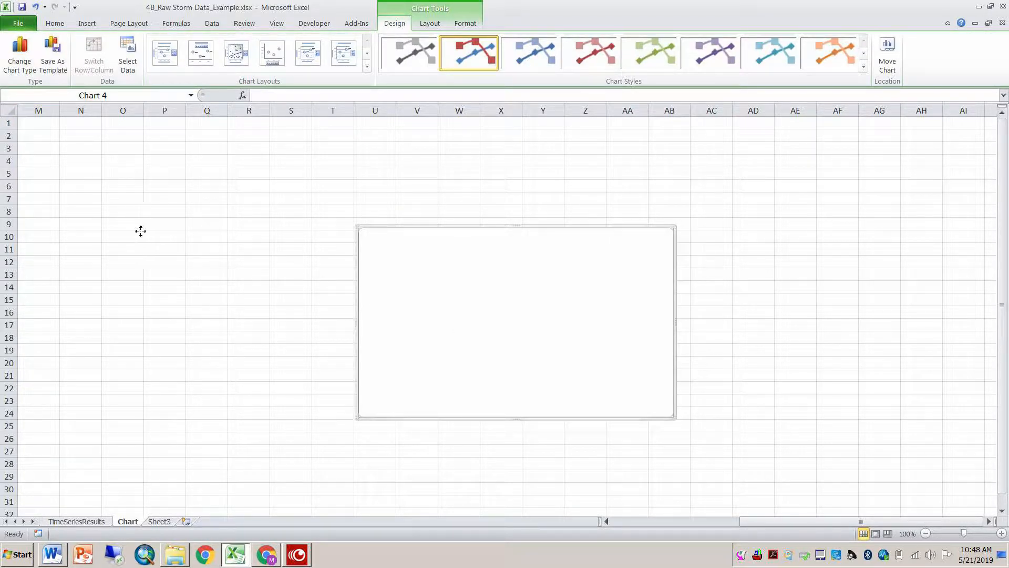
Step: Move the blank chart to cell M1 and enlarge it to cover about M1 to AI31
{"action": "left_click_drag", "start_coordinate": [133, 232], "coordinate": [134, 232]}
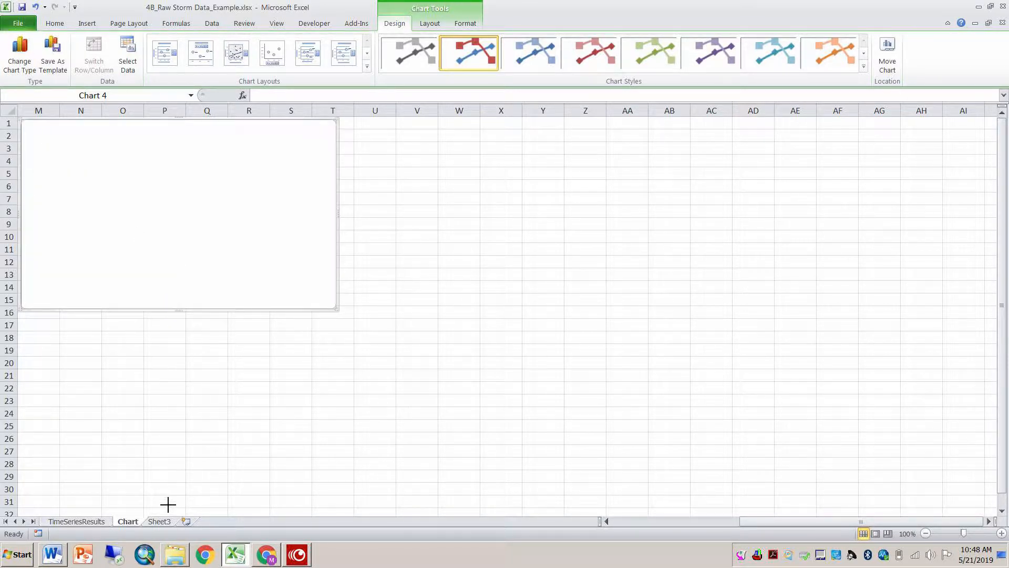
{"action": "left_click_drag", "start_coordinate": [167, 505], "coordinate": [167, 504]}
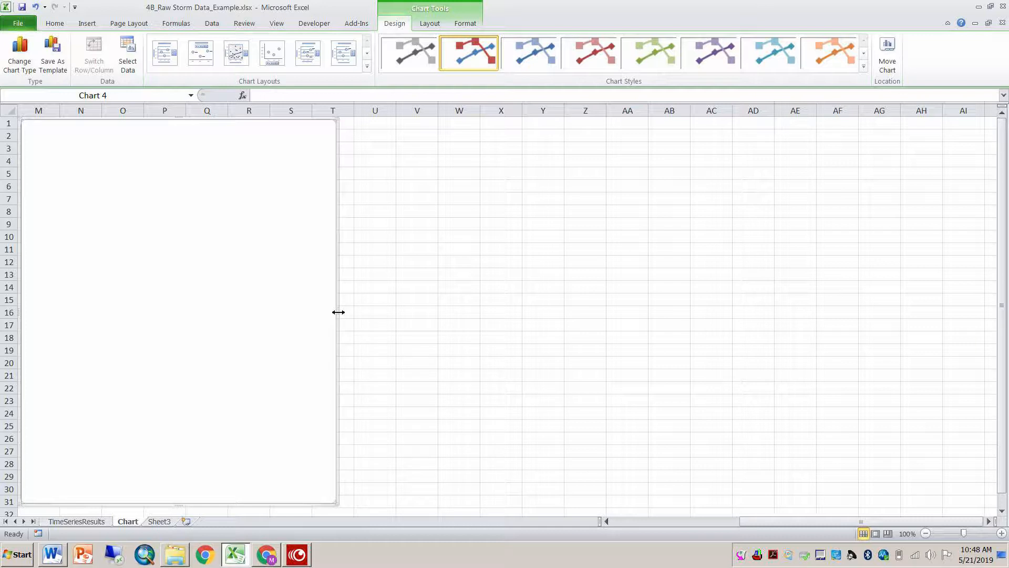
{"action": "left_click_drag", "start_coordinate": [337, 310], "coordinate": [890, 325]}
{"action": "left_click_drag", "start_coordinate": [981, 334], "coordinate": [980, 333]}
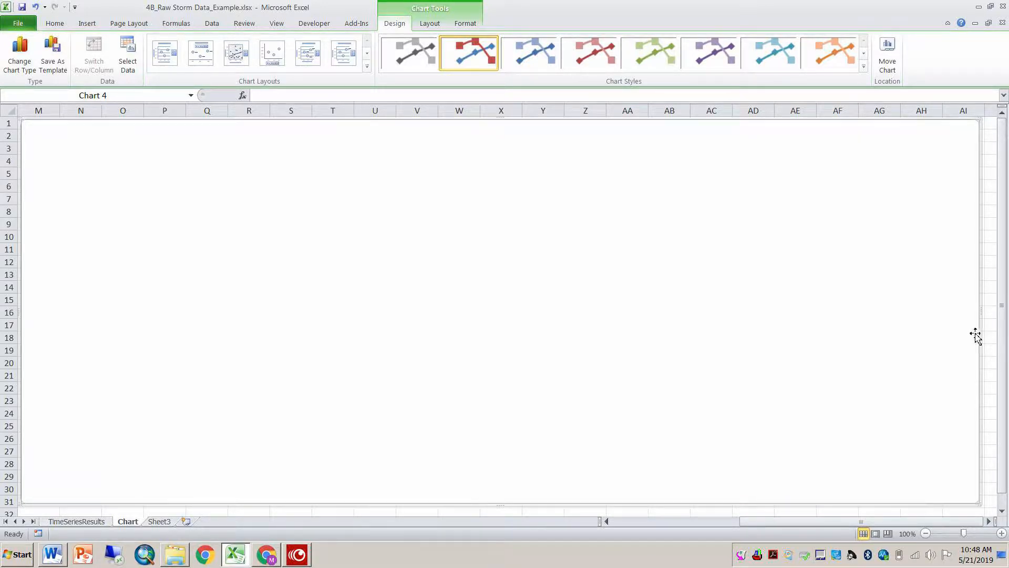
Step: Add a data series named "Depth" to the blank chart on the Chart sheet
{"action": "right_click", "coordinate": [474, 260]}
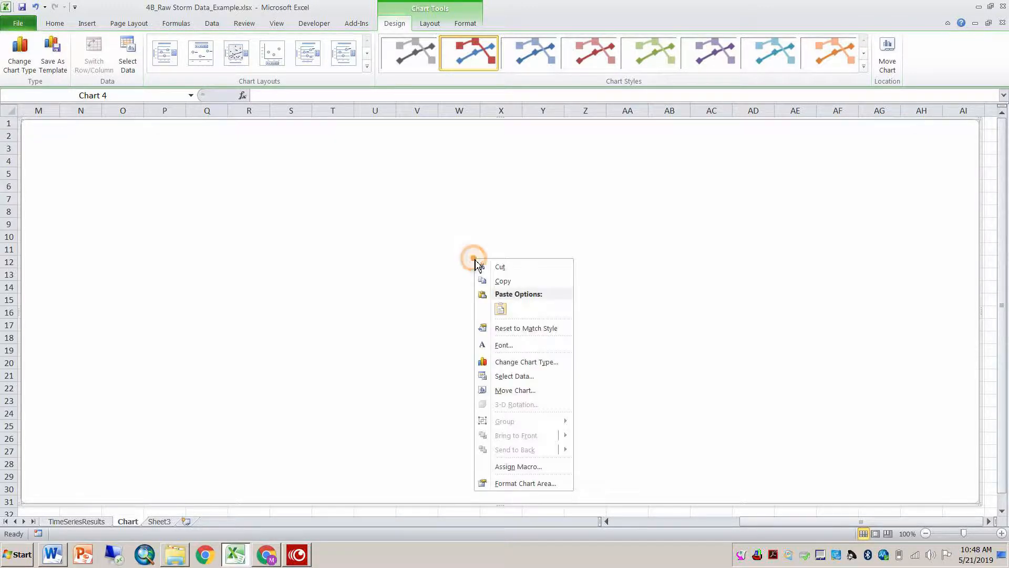
{"action": "left_click", "coordinate": [513, 378]}
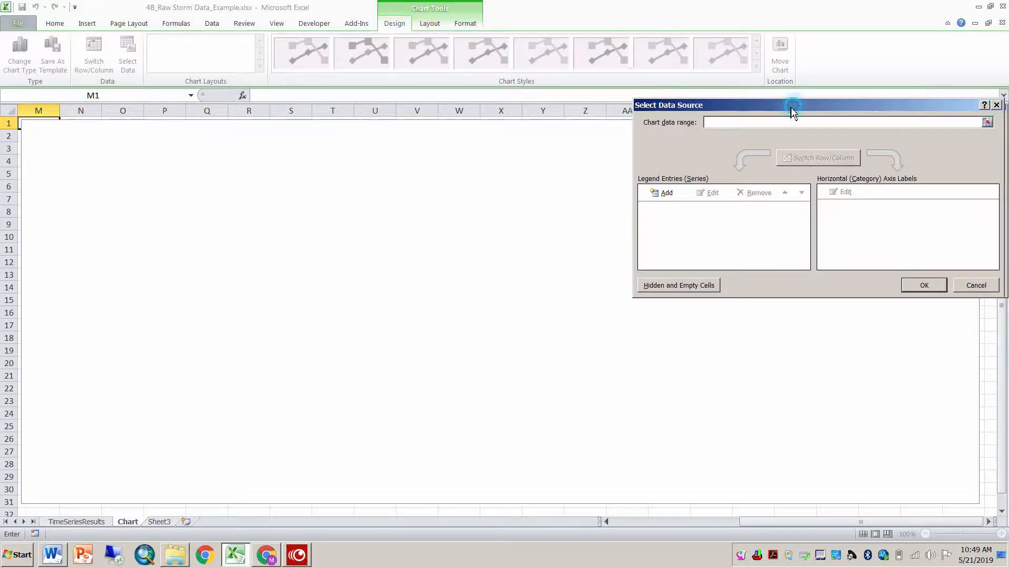
{"action": "left_click_drag", "start_coordinate": [793, 106], "coordinate": [354, 181]}
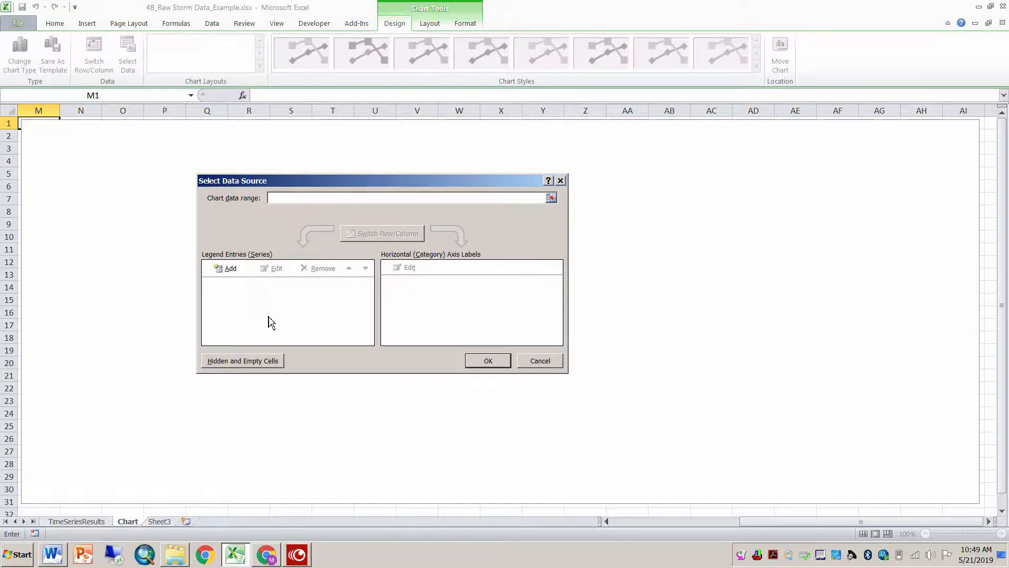
{"action": "left_click", "coordinate": [229, 269]}
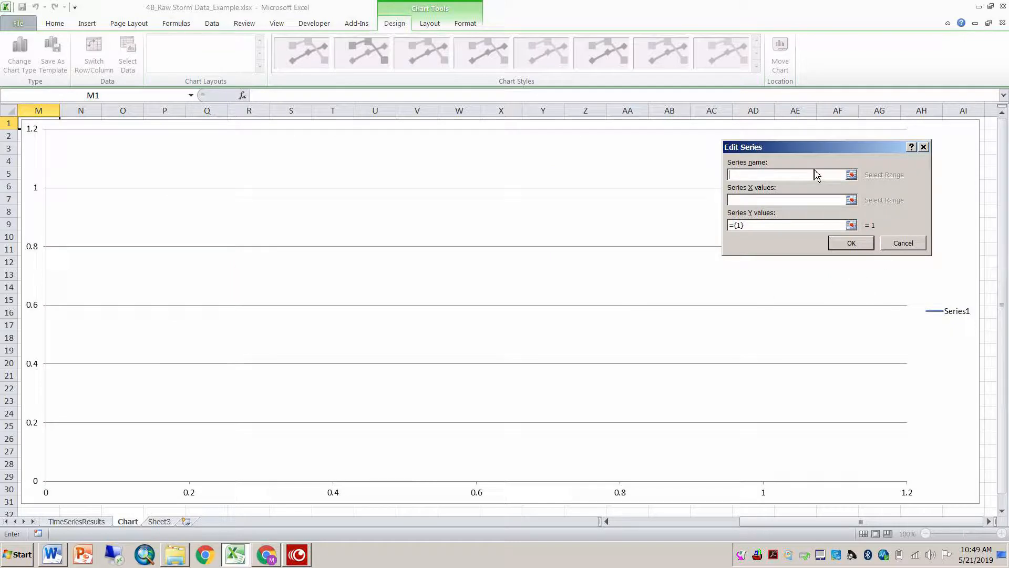
{"action": "left_click_drag", "start_coordinate": [817, 147], "coordinate": [620, 156]}
{"action": "left_click", "coordinate": [577, 182]}
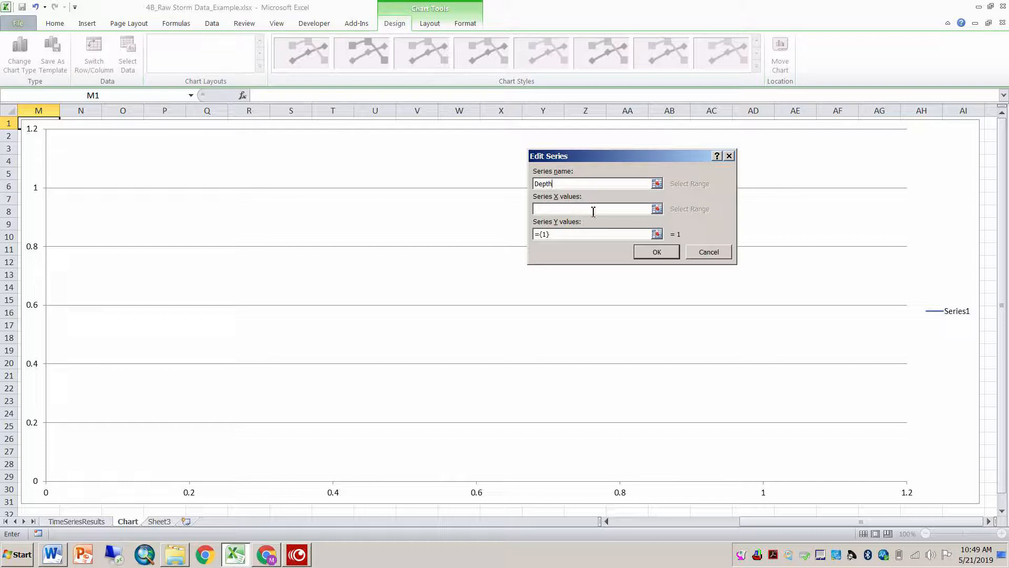
Step: Set the Depth series' X values to the DateTime cells A42:A24129 on the TimeSeriesResults sheet
{"action": "left_click", "coordinate": [658, 210]}
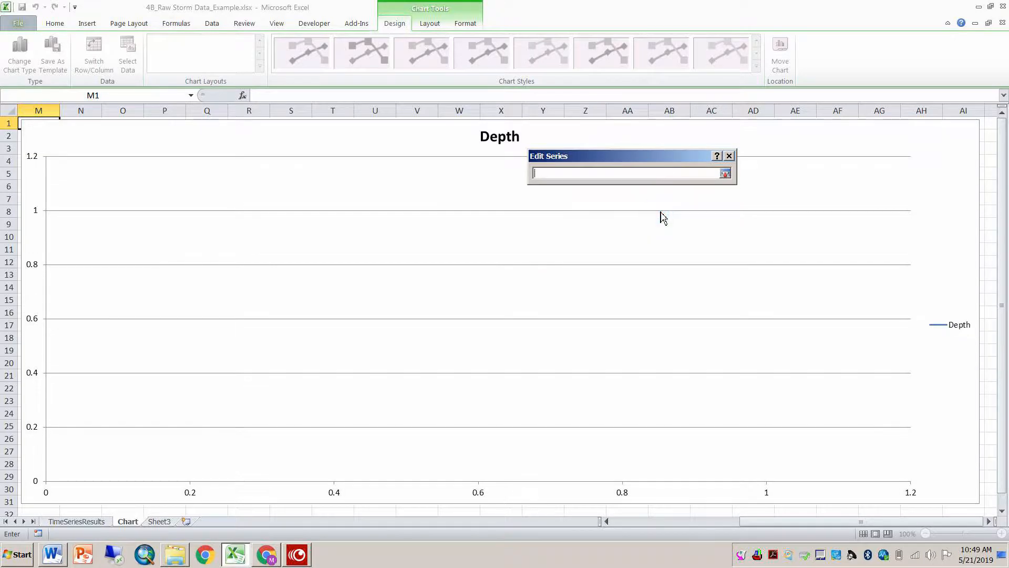
{"action": "left_click", "coordinate": [100, 522]}
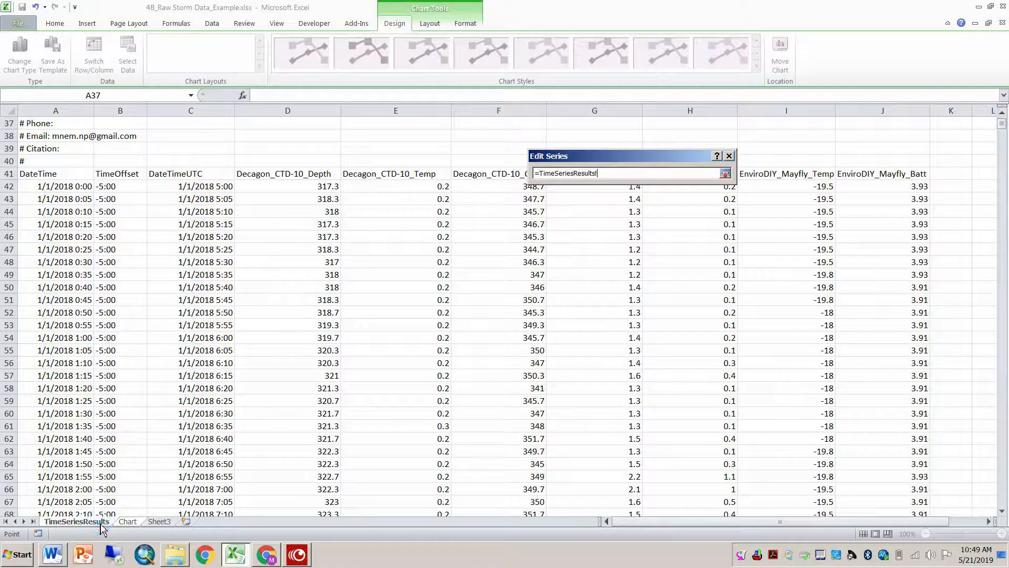
{"action": "left_click", "coordinate": [63, 187]}
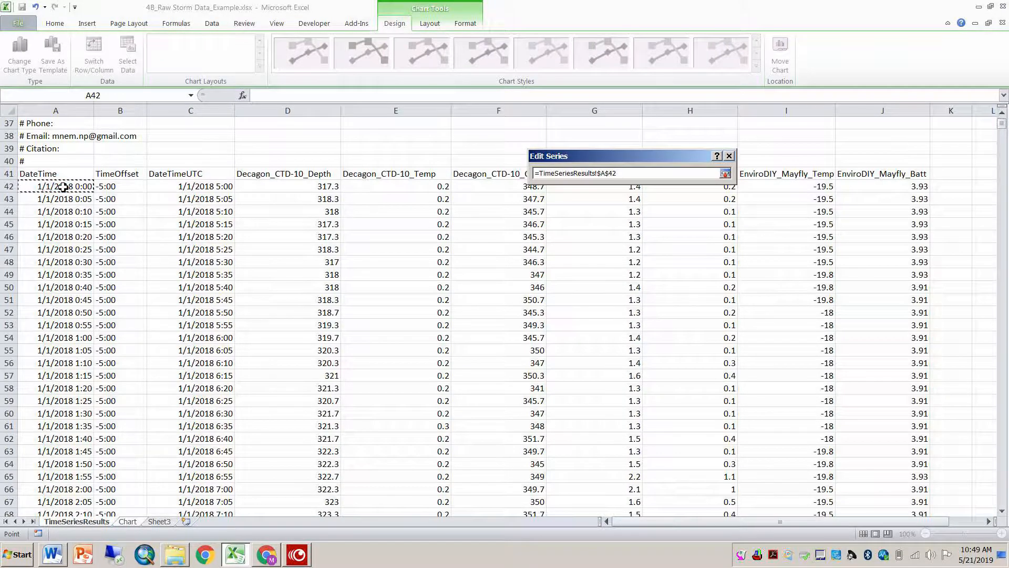
{"action": "left_click_drag", "start_coordinate": [44, 388], "coordinate": [66, 491]}
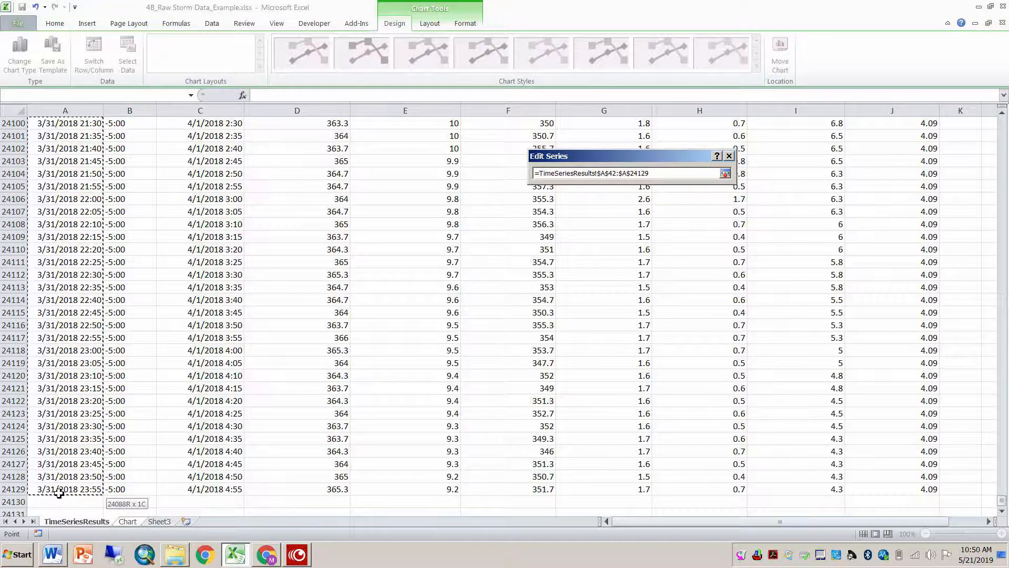
{"action": "left_click_drag", "start_coordinate": [59, 493], "coordinate": [59, 493]}
{"action": "left_click", "coordinate": [725, 174]}
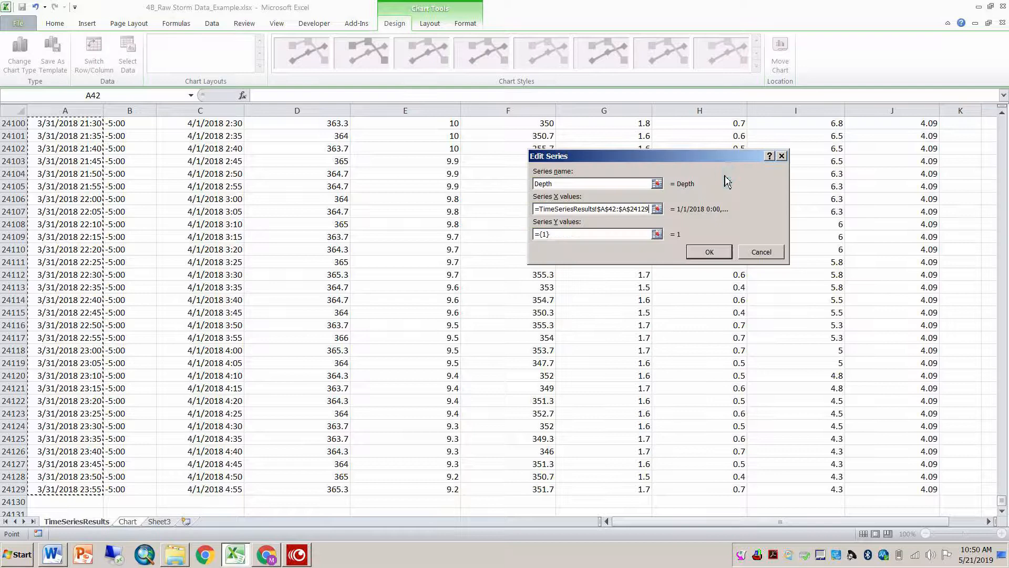
Step: Set the Depth series' Y values to the Decagon_CTD-10_Depth cells D42:D24129 on the TimeSeriesResults sheet and accept the series
{"action": "left_click", "coordinate": [657, 234]}
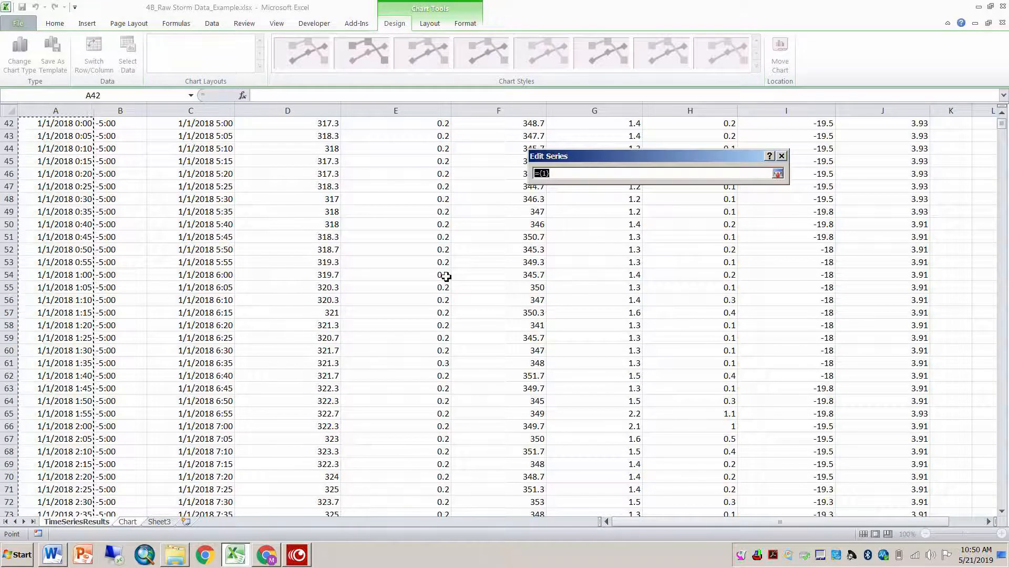
{"action": "scroll", "coordinate": [445, 276], "scroll_direction": "up", "scroll_amount": 2}
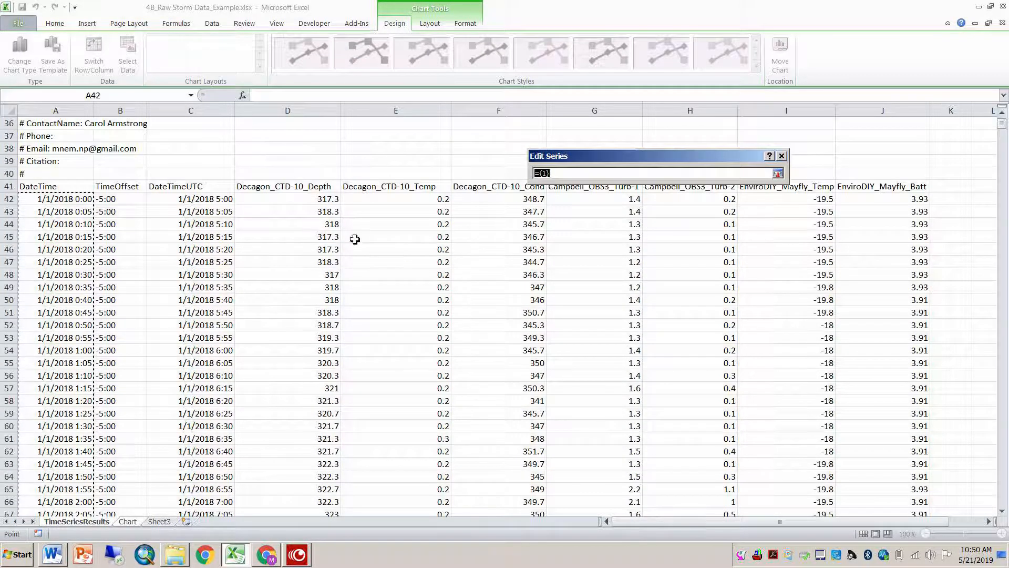
{"action": "left_click", "coordinate": [305, 200]}
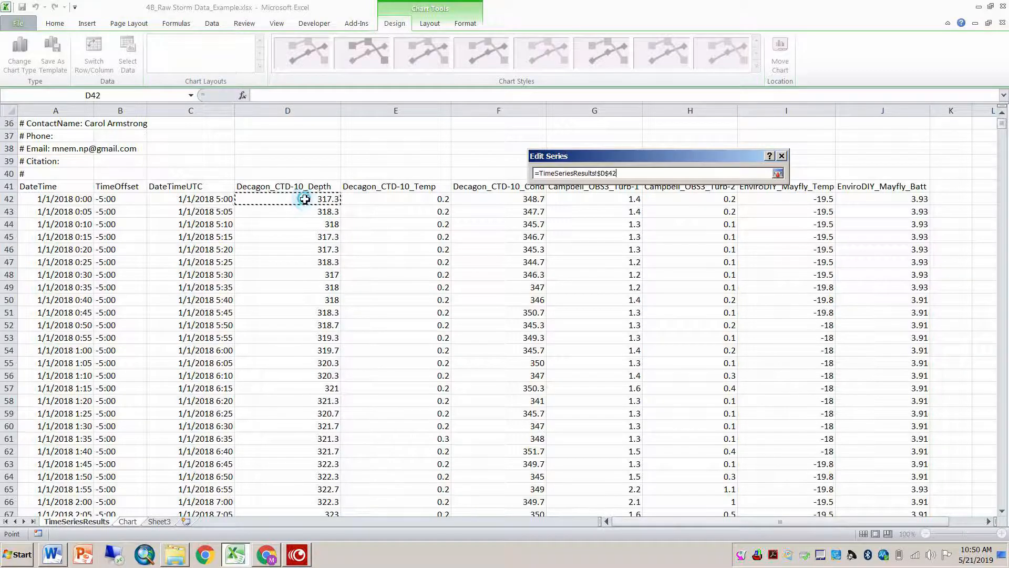
{"action": "left_click_drag", "start_coordinate": [305, 199], "coordinate": [298, 564]}
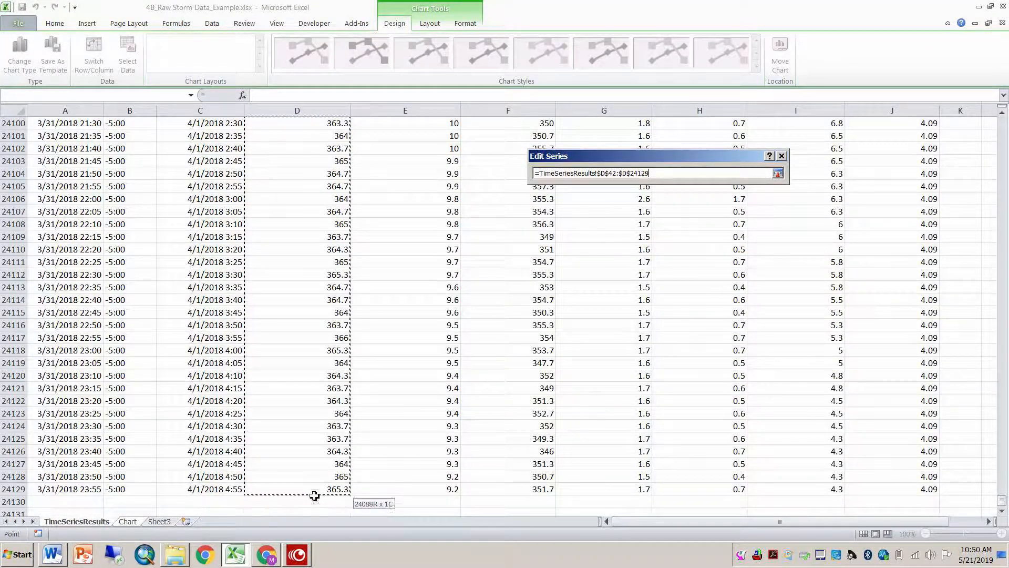
{"action": "left_click", "coordinate": [778, 173]}
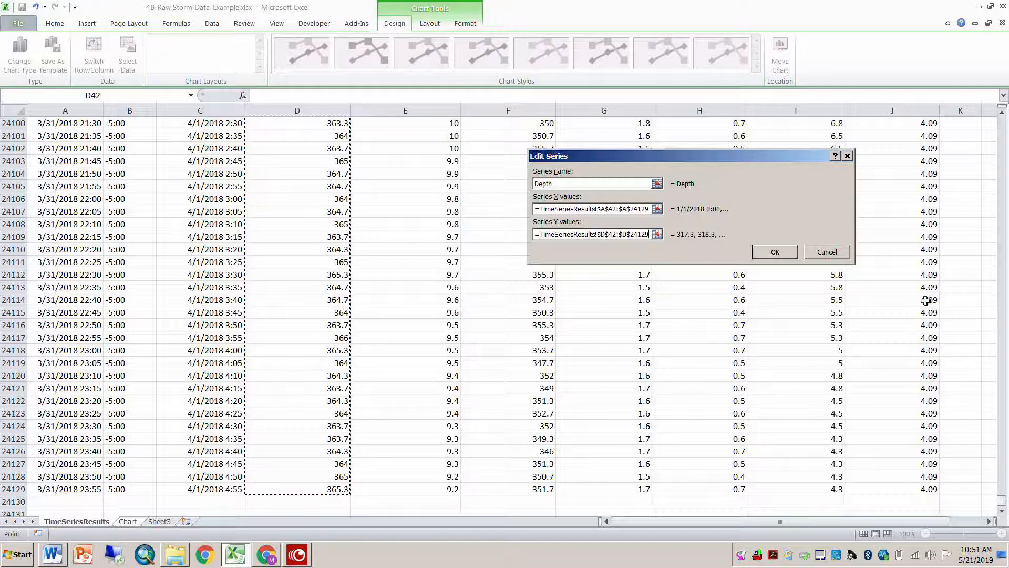
{"action": "left_click", "coordinate": [775, 253]}
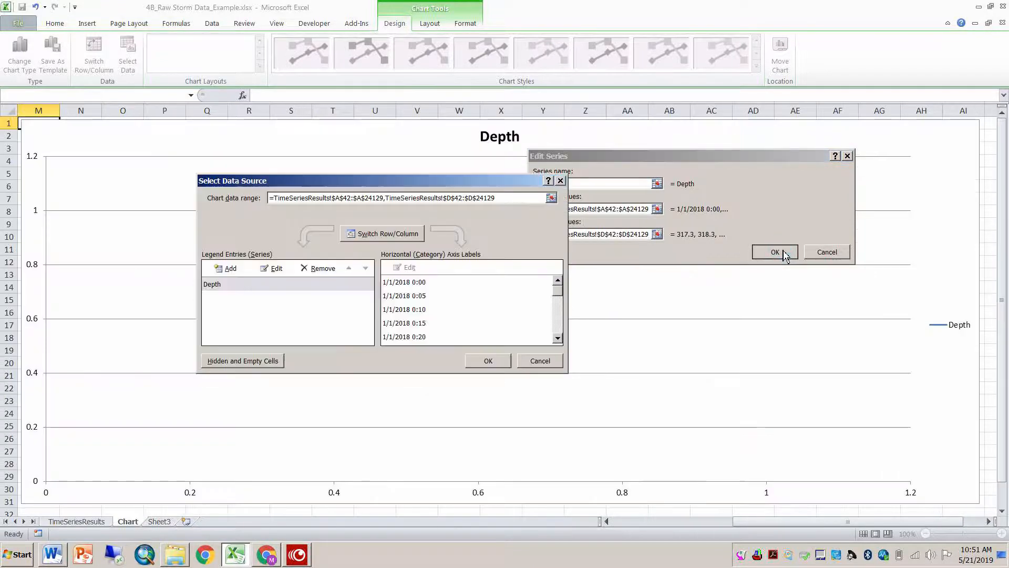
{"action": "left_click_drag", "start_coordinate": [412, 181], "coordinate": [833, 142]}
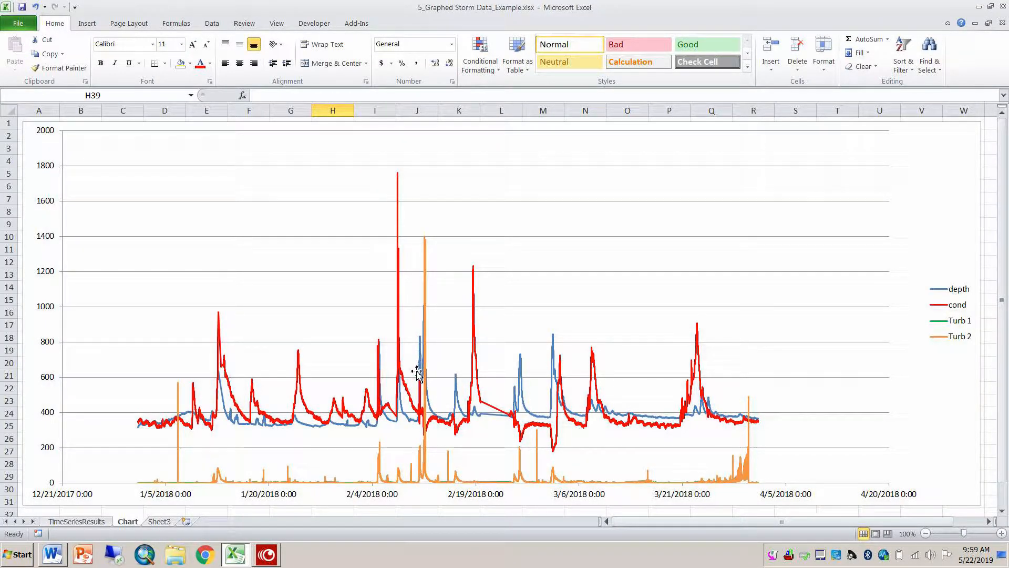
Step: Insert a blank scatter chart with smooth lines and no markers on the Chart sheet, starting from empty cell A32 below the existing chart
{"action": "scroll", "coordinate": [417, 372], "scroll_direction": "down", "scroll_amount": 2}
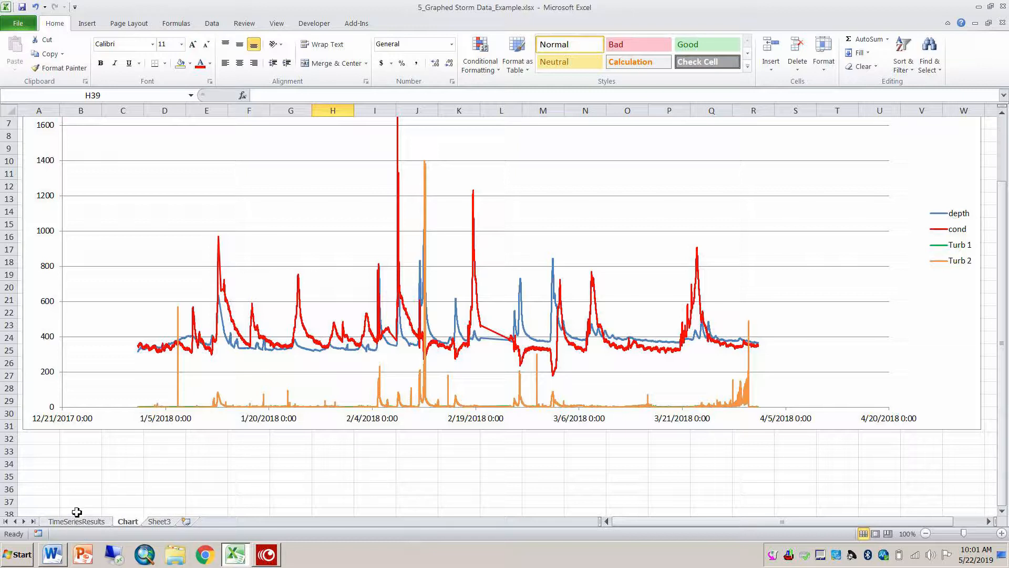
{"action": "left_click", "coordinate": [34, 442]}
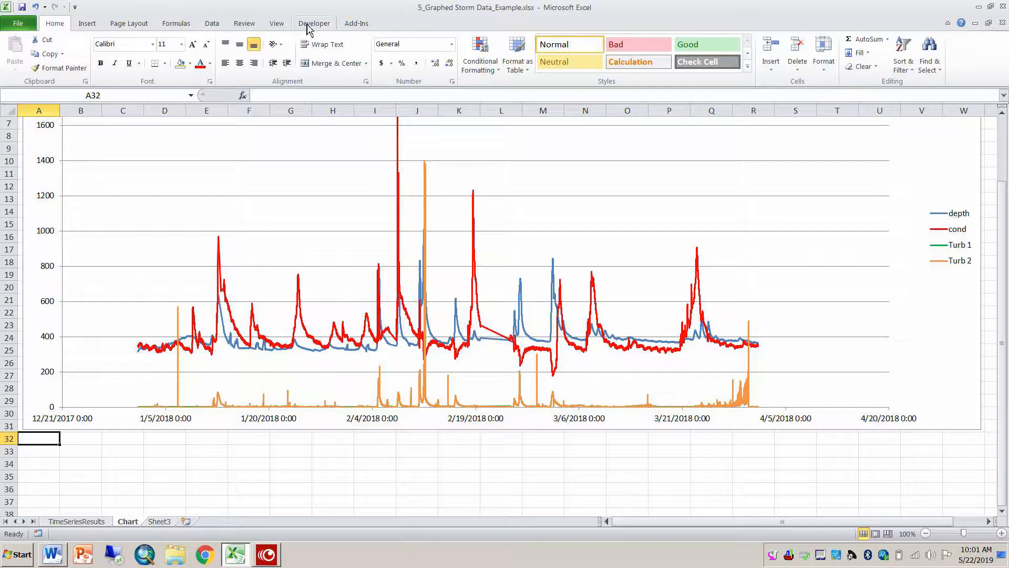
{"action": "scroll", "coordinate": [333, 382], "scroll_direction": "down", "scroll_amount": 3}
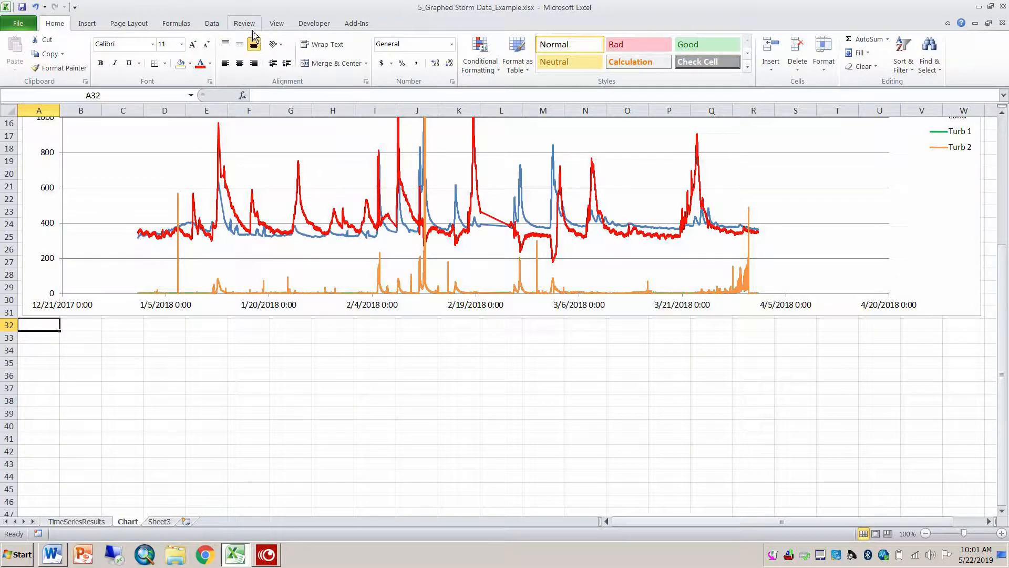
{"action": "left_click", "coordinate": [86, 24]}
{"action": "left_click", "coordinate": [360, 56]}
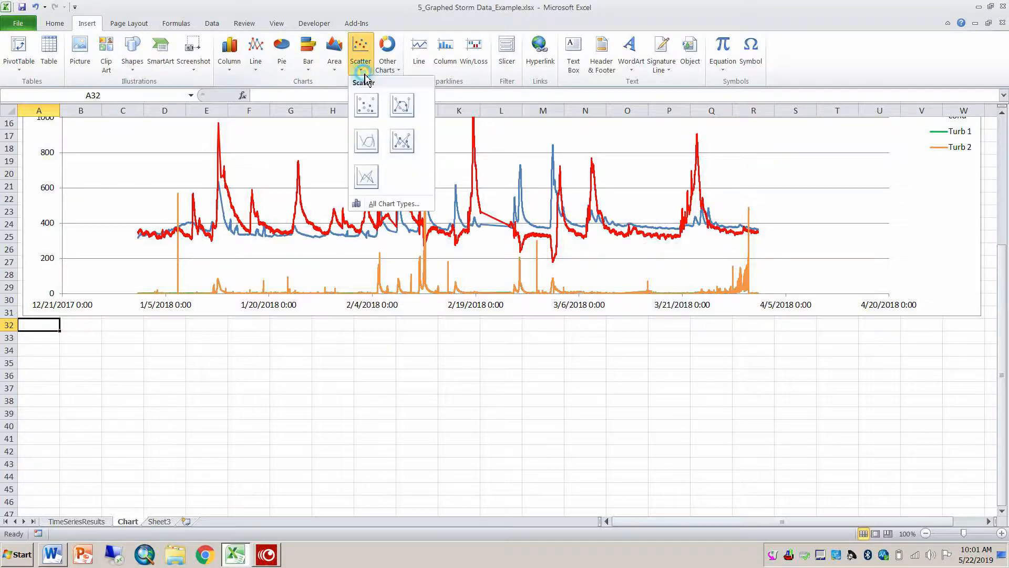
{"action": "left_click", "coordinate": [366, 141]}
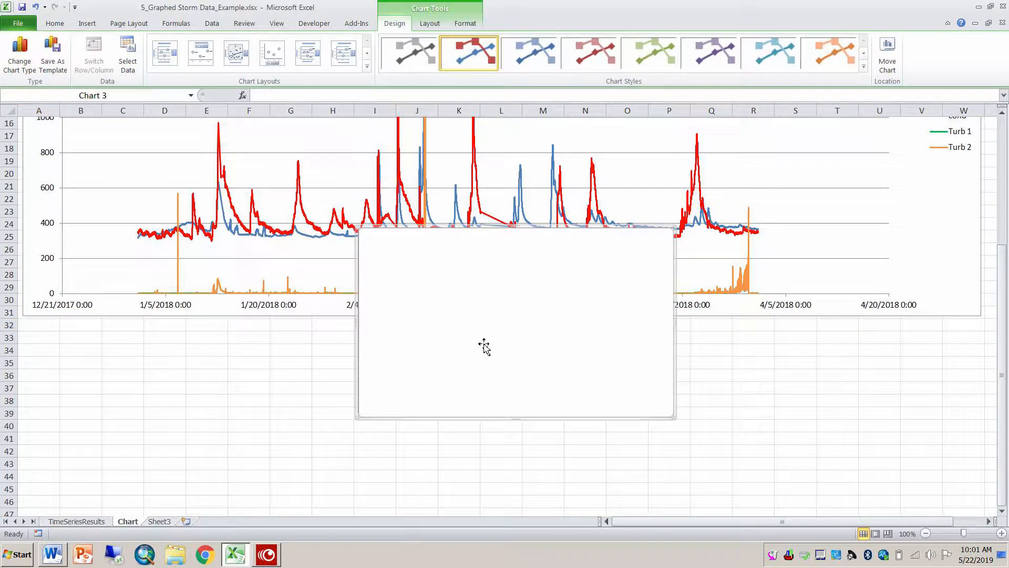
Step: Move the new blank chart to cell A32 and enlarge it to cover about A32 to W61
{"action": "scroll", "coordinate": [396, 331], "scroll_direction": "down", "scroll_amount": 4}
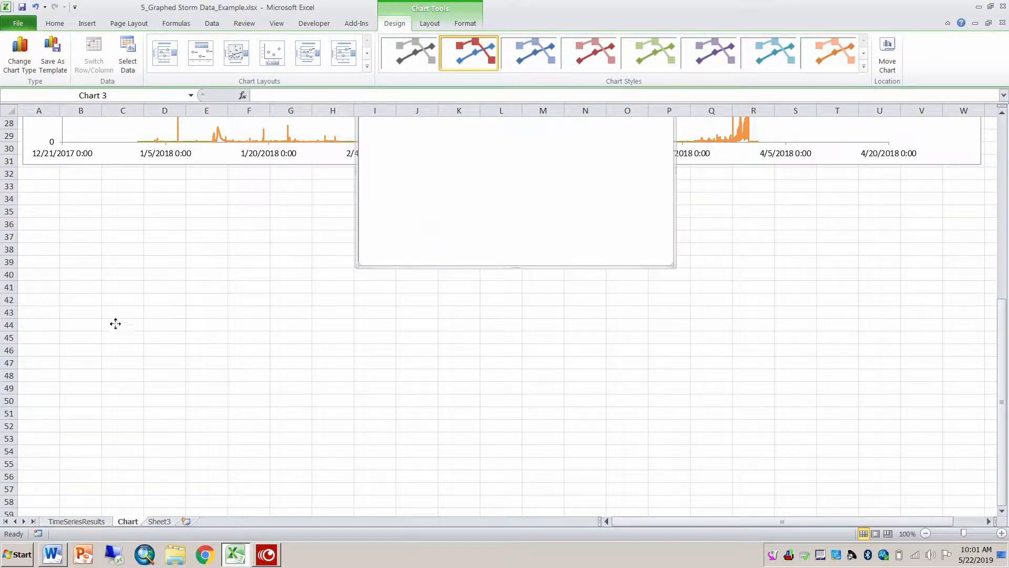
{"action": "left_click_drag", "start_coordinate": [92, 329], "coordinate": [92, 328]}
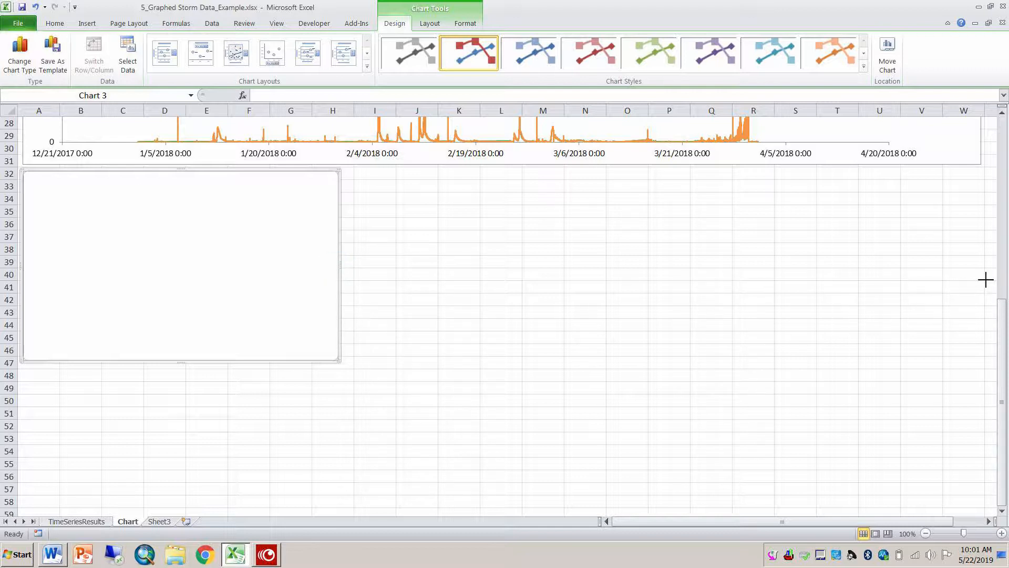
{"action": "left_click_drag", "start_coordinate": [984, 279], "coordinate": [981, 279]}
{"action": "scroll", "coordinate": [707, 340], "scroll_direction": "down", "scroll_amount": 2}
{"action": "scroll", "coordinate": [637, 327], "scroll_direction": "up", "scroll_amount": 1}
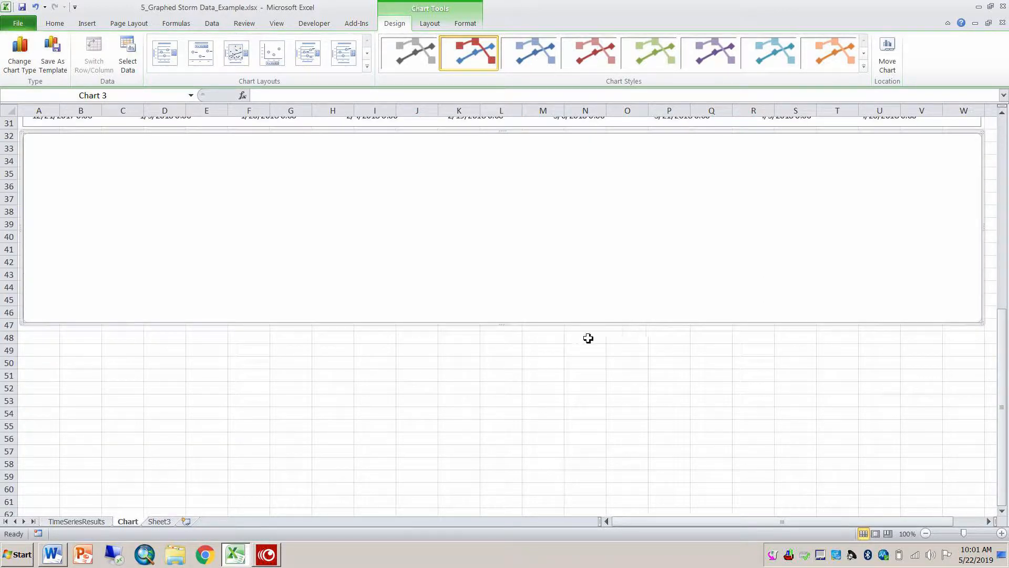
{"action": "left_click", "coordinate": [504, 323]}
{"action": "left_click_drag", "start_coordinate": [476, 504], "coordinate": [476, 503]}
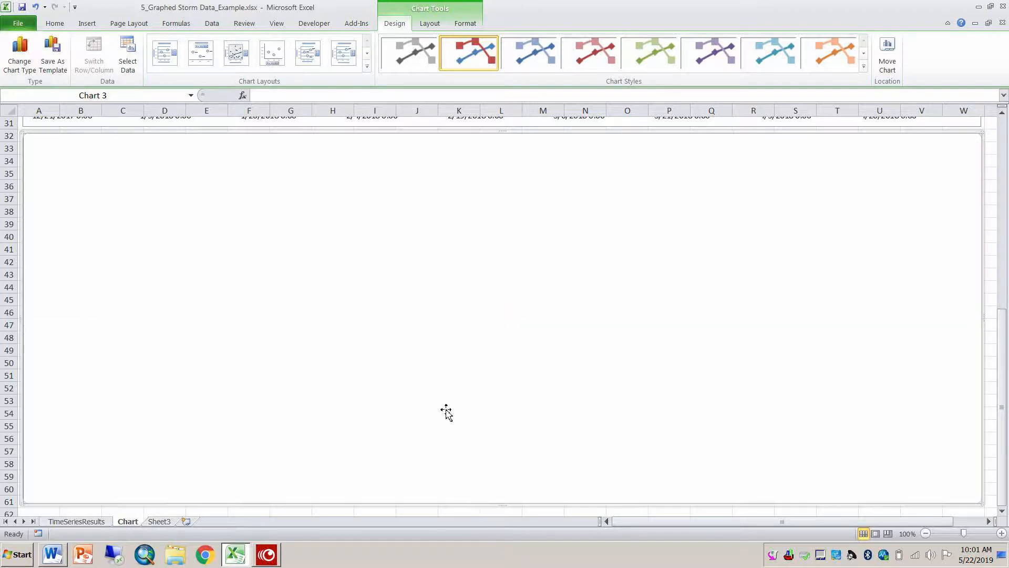
Step: Shade the storm's starting row 11147 (2/10/2018 13:35) gray across columns A to J on the TimeSeriesResults sheet
{"action": "left_click", "coordinate": [77, 521]}
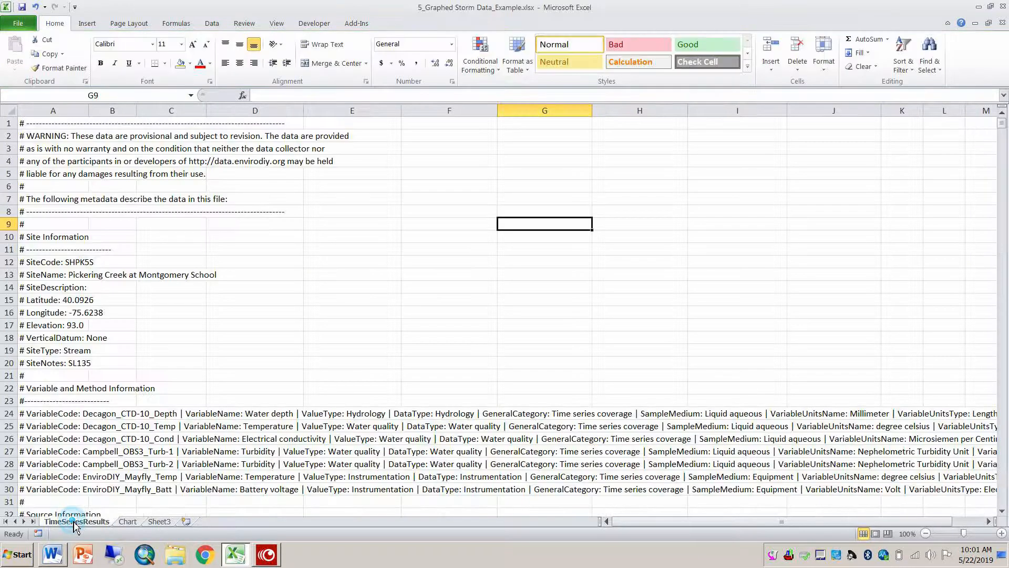
{"action": "scroll", "coordinate": [308, 271], "scroll_direction": "down", "scroll_amount": 12}
{"action": "scroll", "coordinate": [309, 272], "scroll_direction": "down", "scroll_amount": 5}
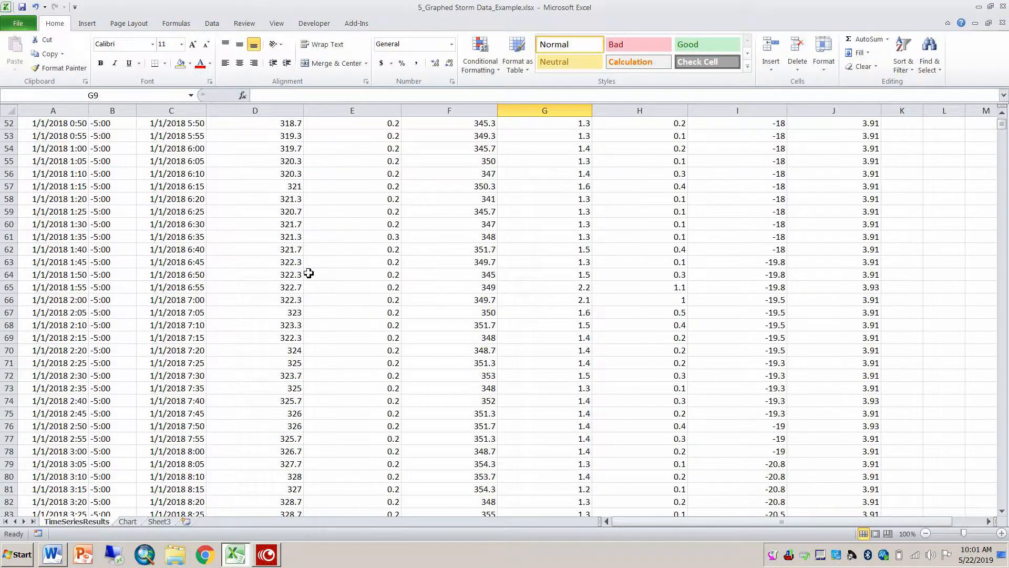
{"action": "scroll", "coordinate": [309, 273], "scroll_direction": "down", "scroll_amount": 10}
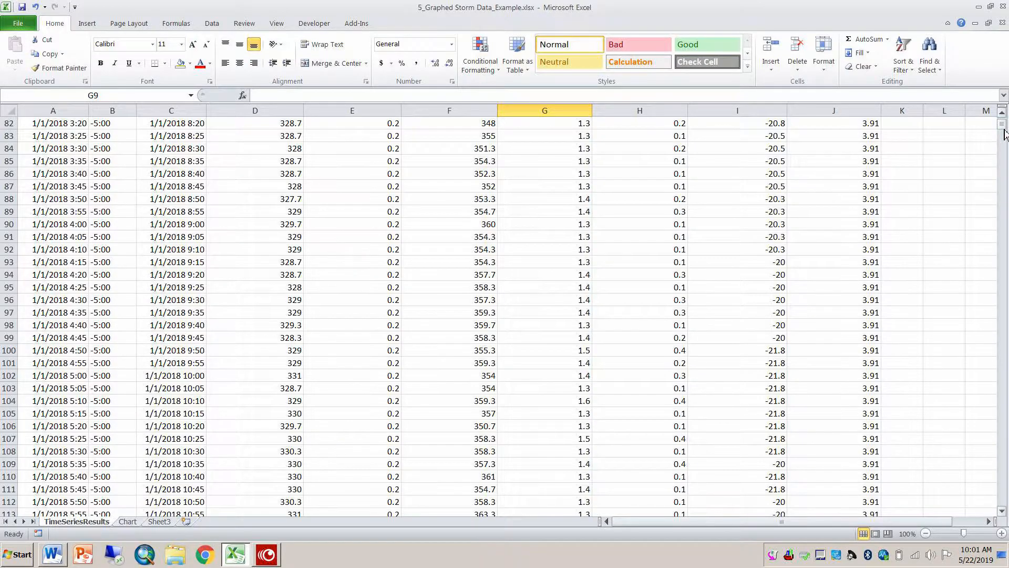
{"action": "left_click_drag", "start_coordinate": [1001, 124], "coordinate": [1001, 297]}
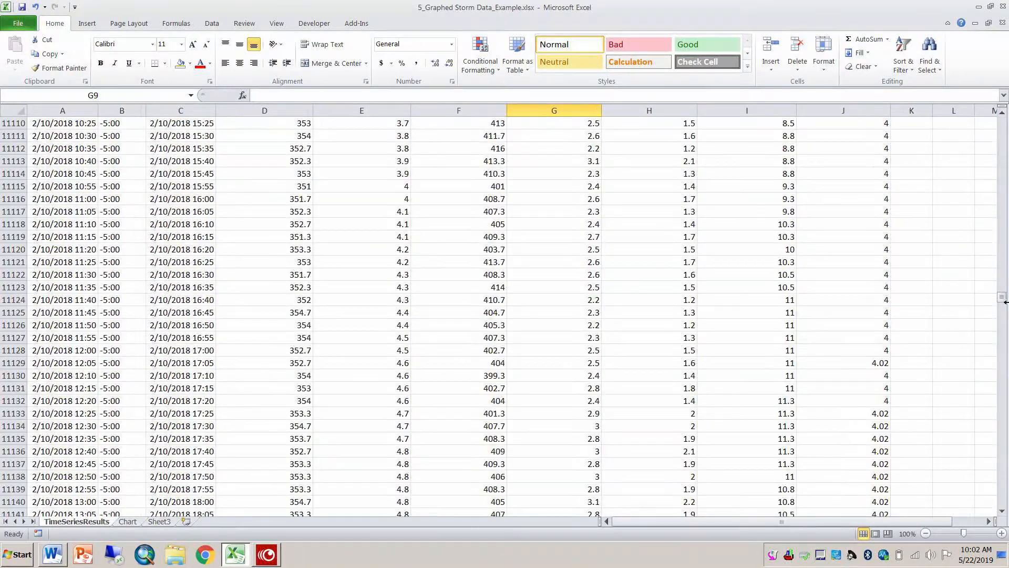
{"action": "scroll", "coordinate": [452, 316], "scroll_direction": "down", "scroll_amount": 1}
{"action": "left_click_drag", "start_coordinate": [42, 476], "coordinate": [825, 481]}
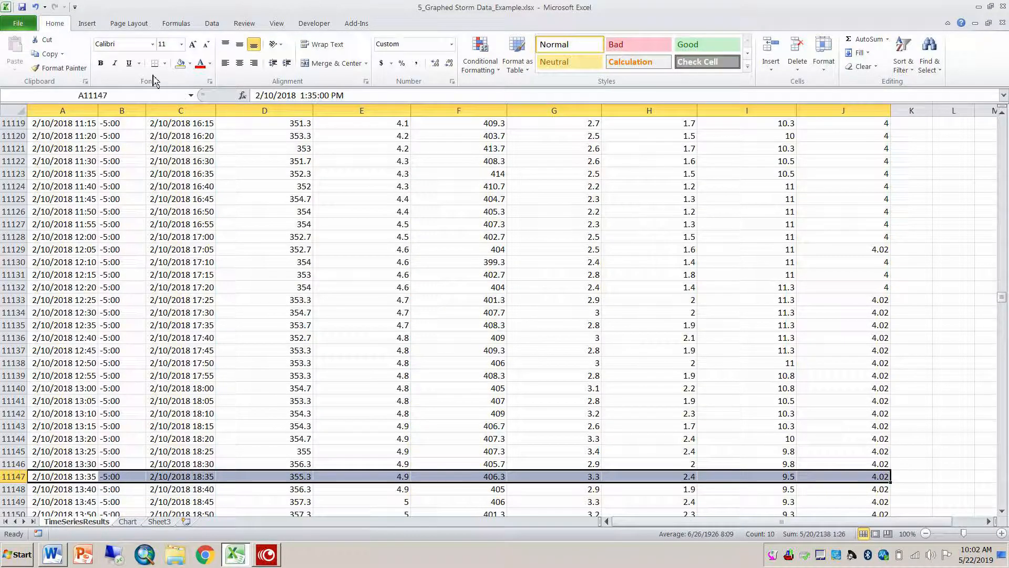
{"action": "left_click", "coordinate": [192, 63]}
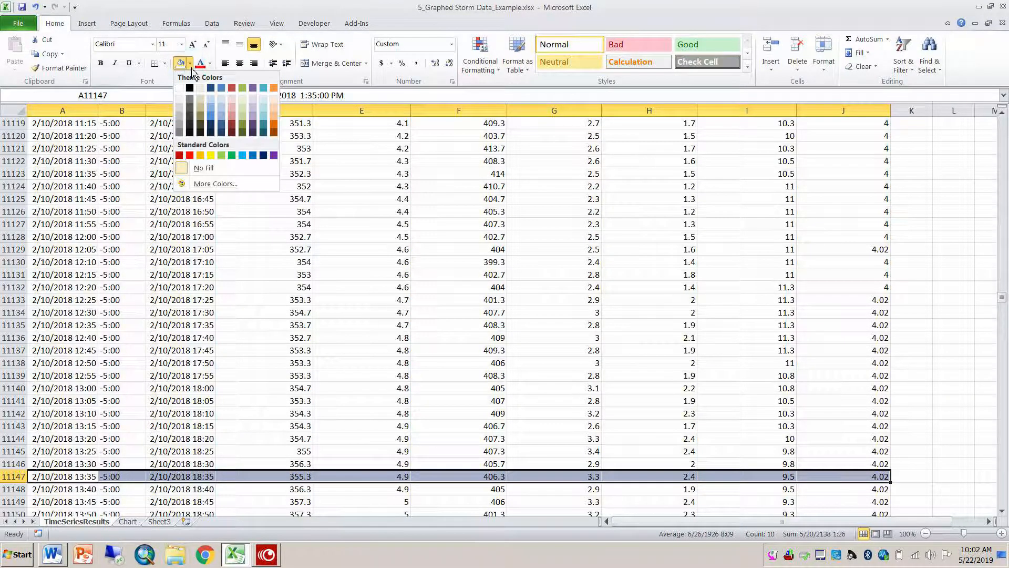
{"action": "left_click", "coordinate": [181, 122]}
{"action": "left_click", "coordinate": [291, 378]}
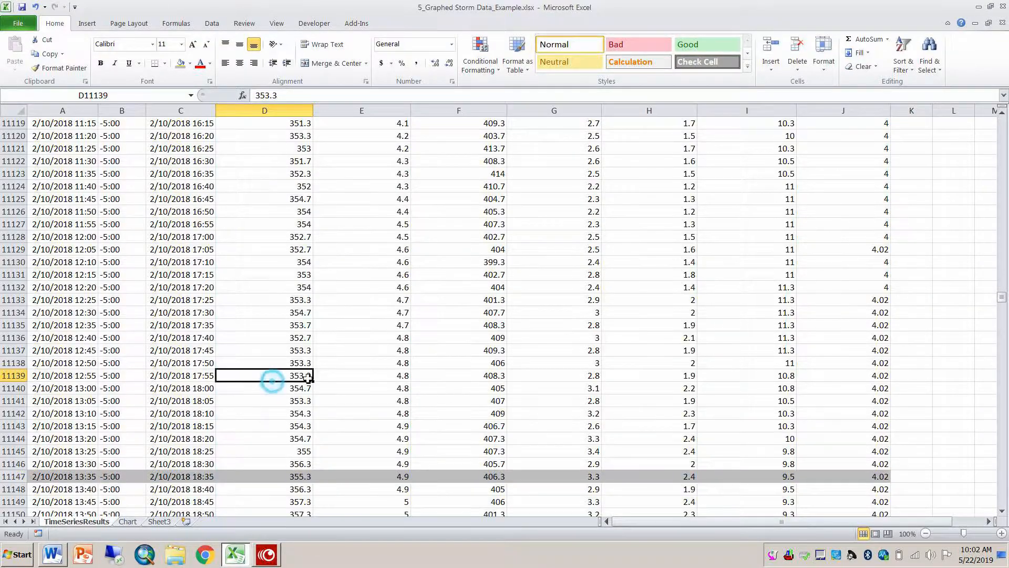
Step: Shade the storm's ending row 12198 (2/14/2018 5:10) gray across columns A to J
{"action": "scroll", "coordinate": [762, 314], "scroll_direction": "down", "scroll_amount": 8}
{"action": "left_click_drag", "start_coordinate": [1001, 297], "coordinate": [1000, 322]}
{"action": "left_click_drag", "start_coordinate": [68, 300], "coordinate": [852, 300]}
{"action": "left_click", "coordinate": [181, 64]}
Step: Fill all rows between the two shaded storm limits, 11148 to 12197, with the same gray across columns A to J
{"action": "left_click", "coordinate": [71, 277]}
{"action": "left_click_drag", "start_coordinate": [70, 289], "coordinate": [852, 279]}
{"action": "left_click", "coordinate": [179, 63]}
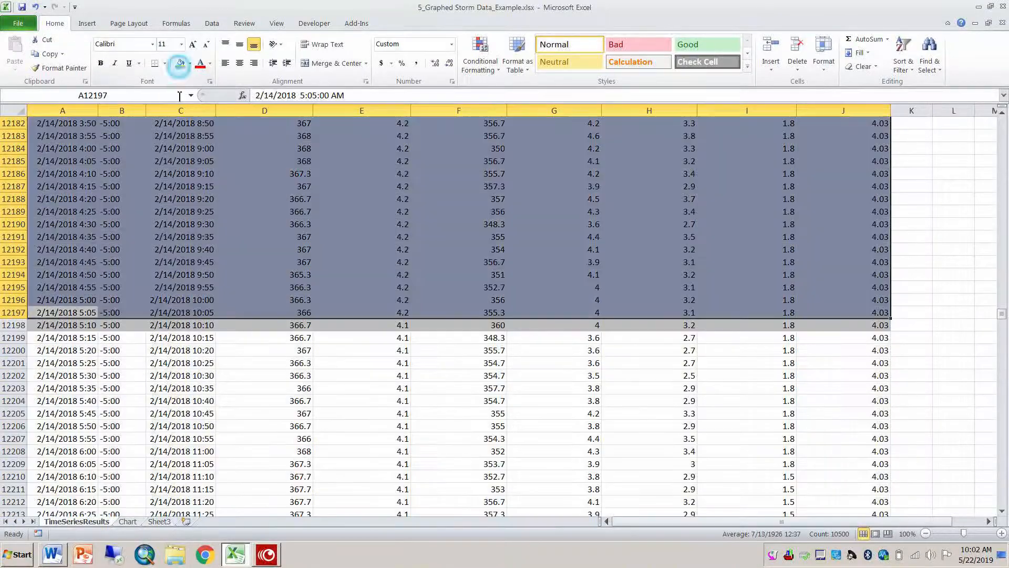
{"action": "left_click", "coordinate": [311, 239]}
{"action": "scroll", "coordinate": [270, 275], "scroll_direction": "up", "scroll_amount": 7}
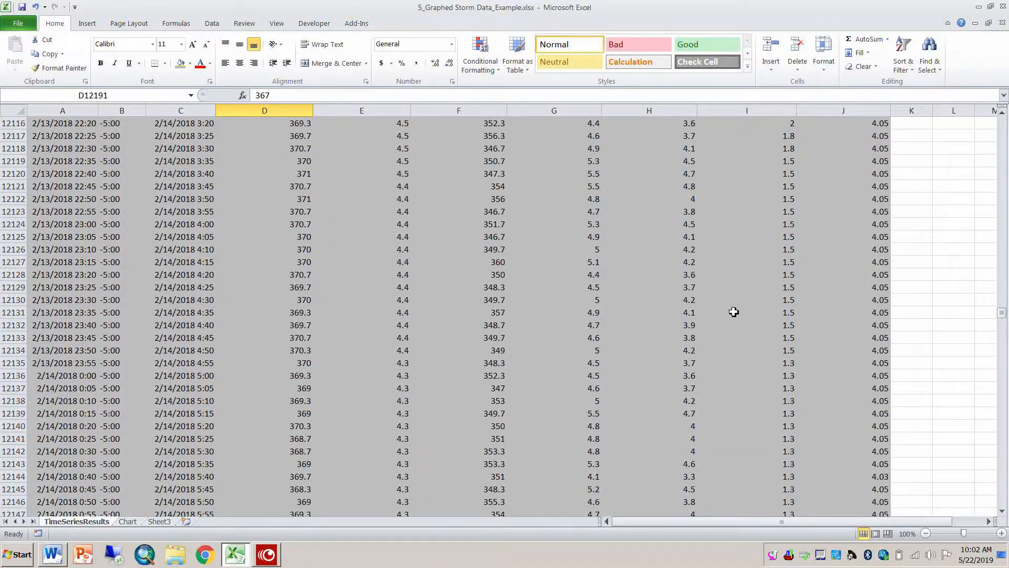
Step: Return to the start of the shaded storm rows and select the date cell A11147
{"action": "scroll", "coordinate": [930, 298], "scroll_direction": "up", "scroll_amount": 13}
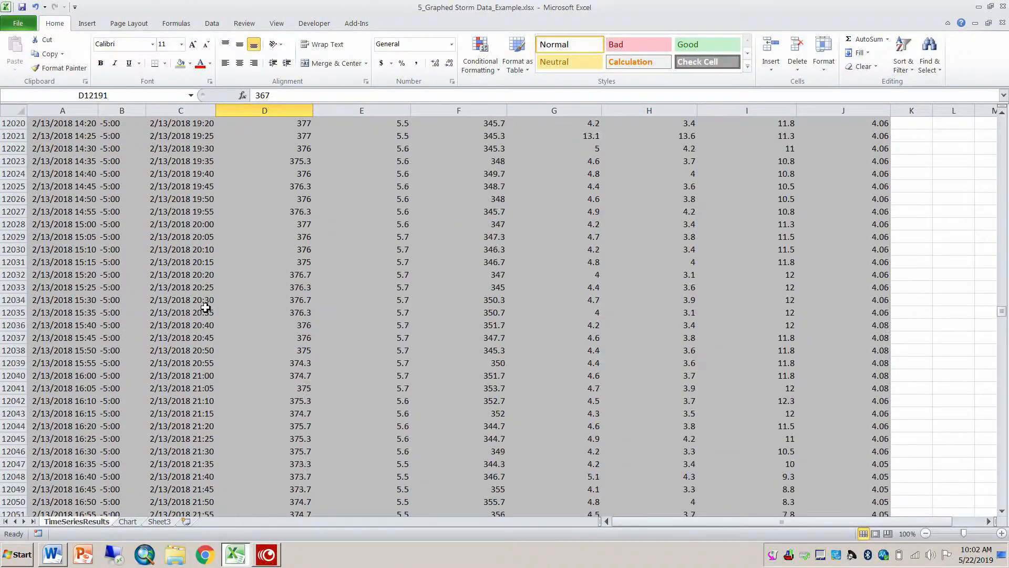
{"action": "scroll", "coordinate": [205, 307], "scroll_direction": "up", "scroll_amount": 20}
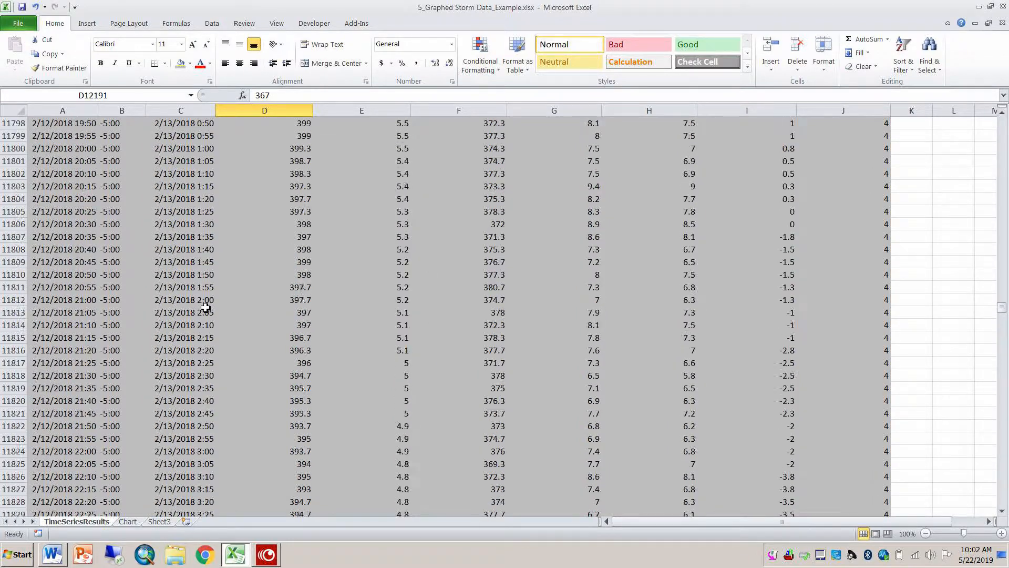
{"action": "scroll", "coordinate": [206, 307], "scroll_direction": "up", "scroll_amount": 20}
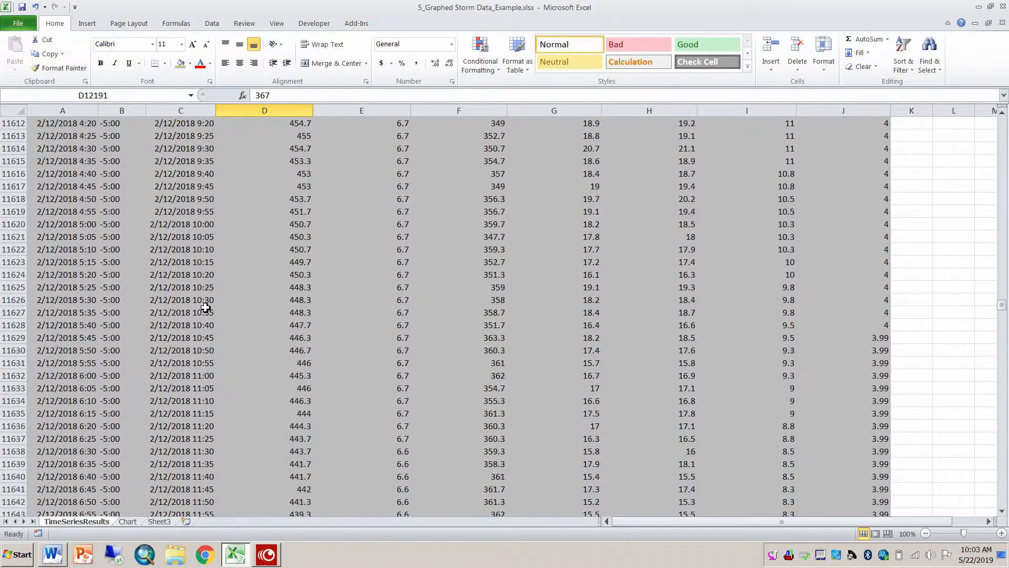
{"action": "scroll", "coordinate": [206, 307], "scroll_direction": "up", "scroll_amount": 20}
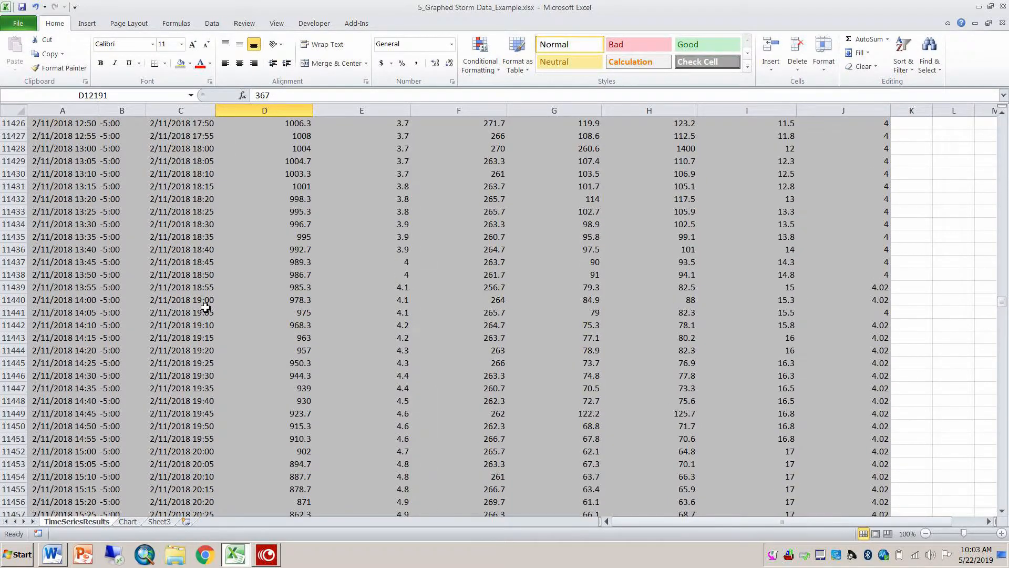
{"action": "scroll", "coordinate": [206, 307], "scroll_direction": "up", "scroll_amount": 20}
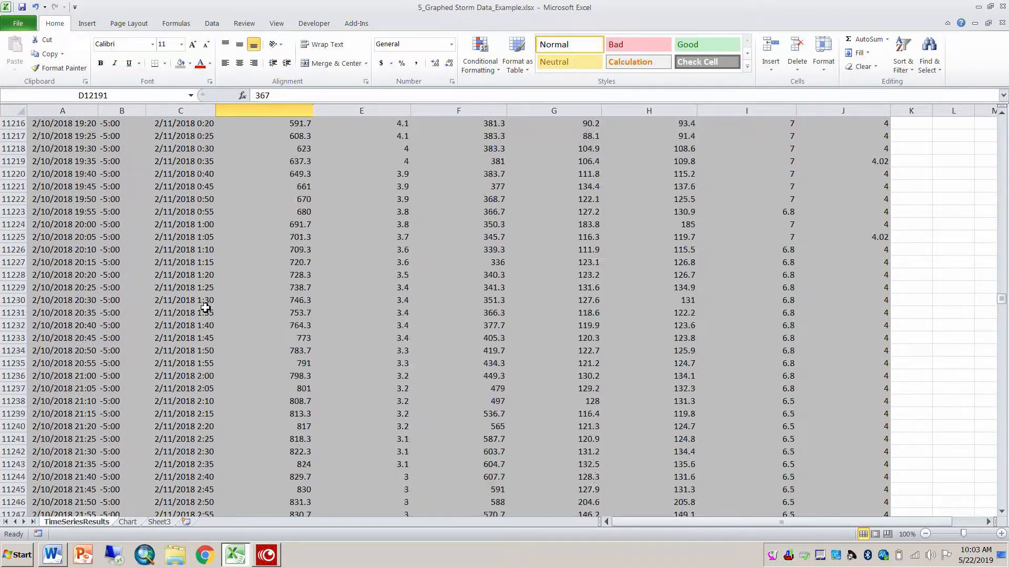
{"action": "scroll", "coordinate": [206, 307], "scroll_direction": "up", "scroll_amount": 20}
{"action": "left_click", "coordinate": [37, 195]}
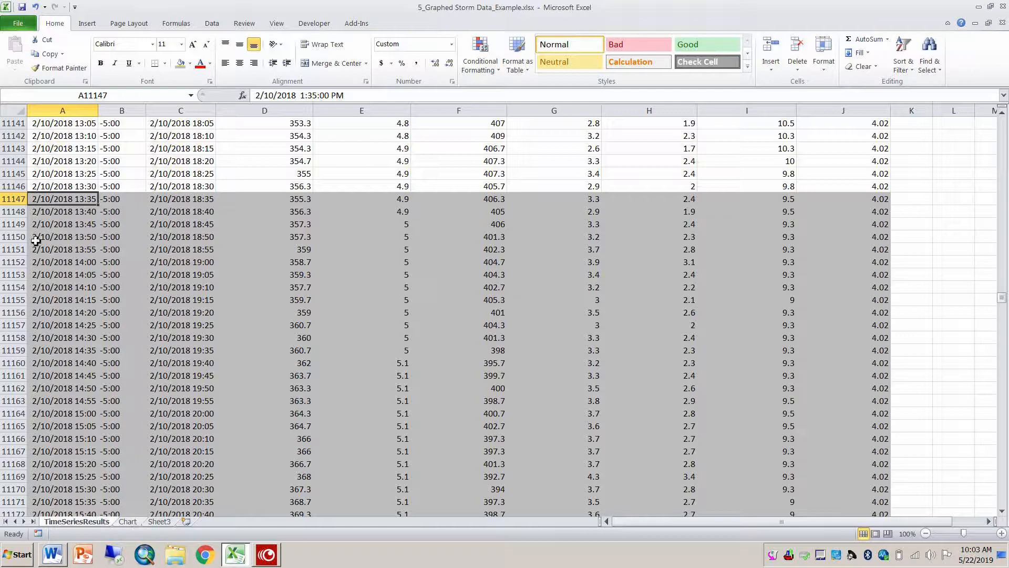
Step: Add a data series named Depth to the blank chart on the Chart sheet
{"action": "left_click", "coordinate": [128, 521]}
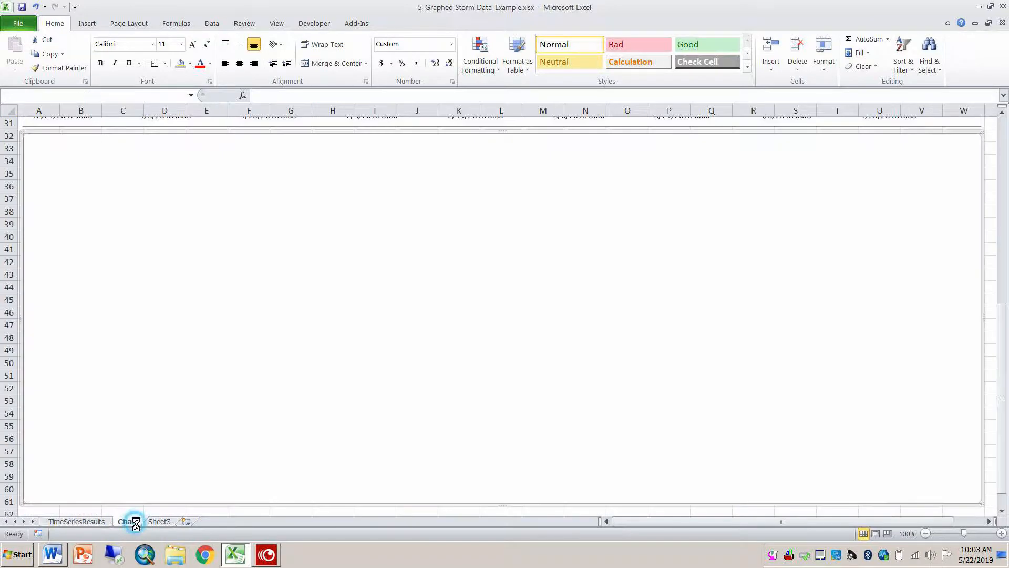
{"action": "right_click", "coordinate": [231, 263]}
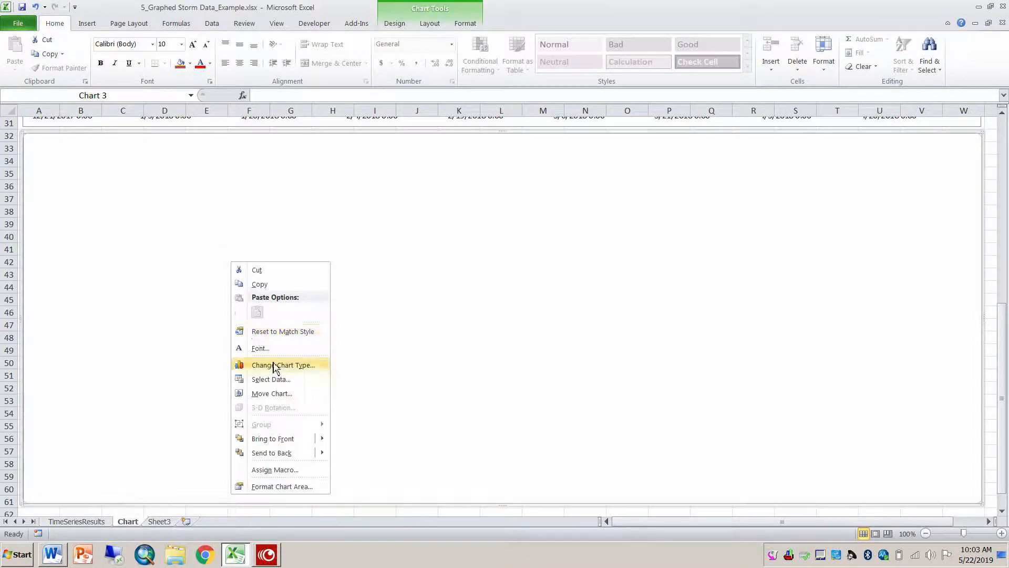
{"action": "left_click", "coordinate": [280, 379]}
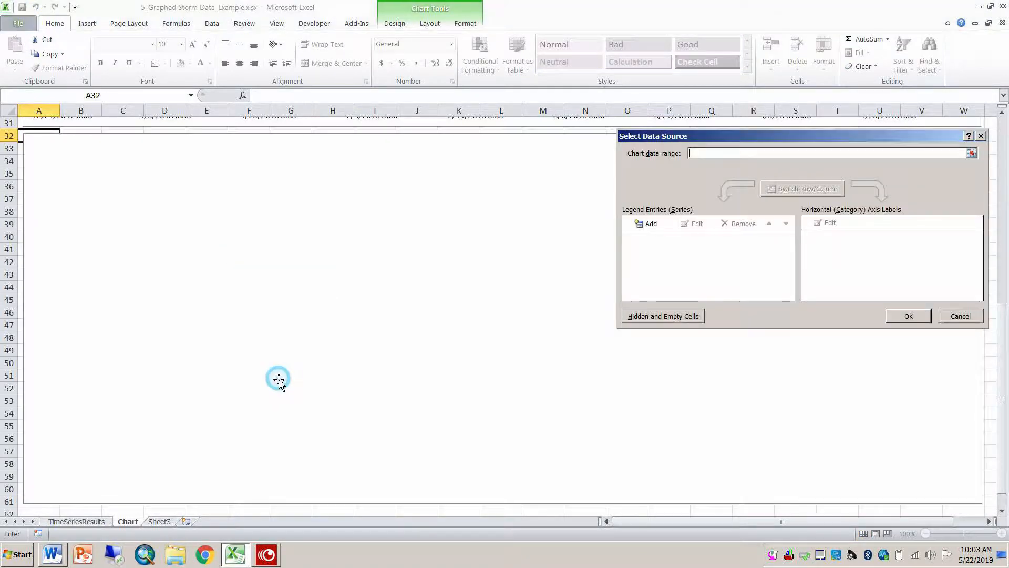
{"action": "left_click", "coordinate": [650, 231]}
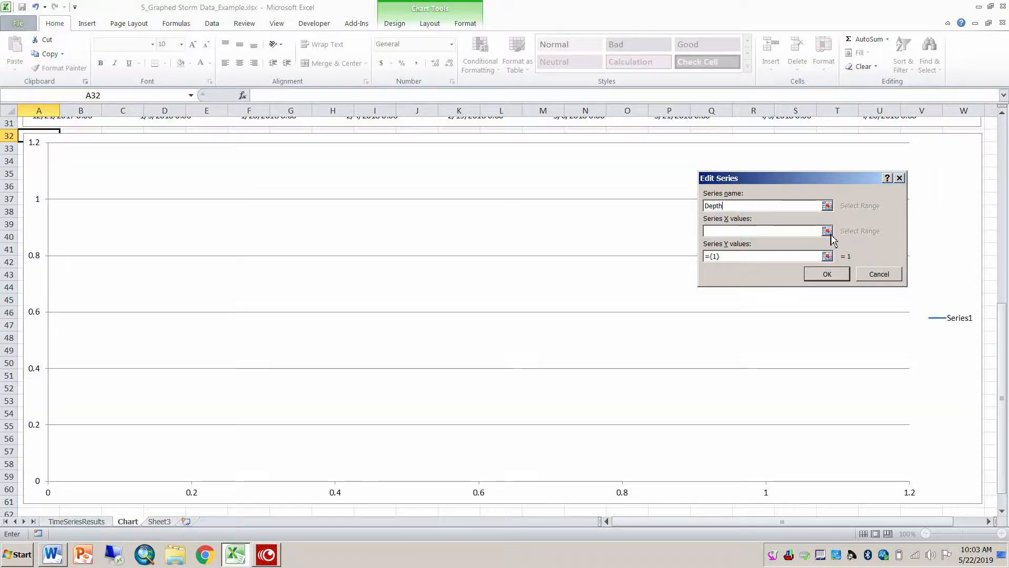
Step: Set the Depth series' X values to the storm's date-times, A11147:A12198 on the TimeSeriesResults sheet
{"action": "left_click", "coordinate": [828, 231]}
{"action": "scroll", "coordinate": [631, 187], "scroll_direction": "up", "scroll_amount": 4}
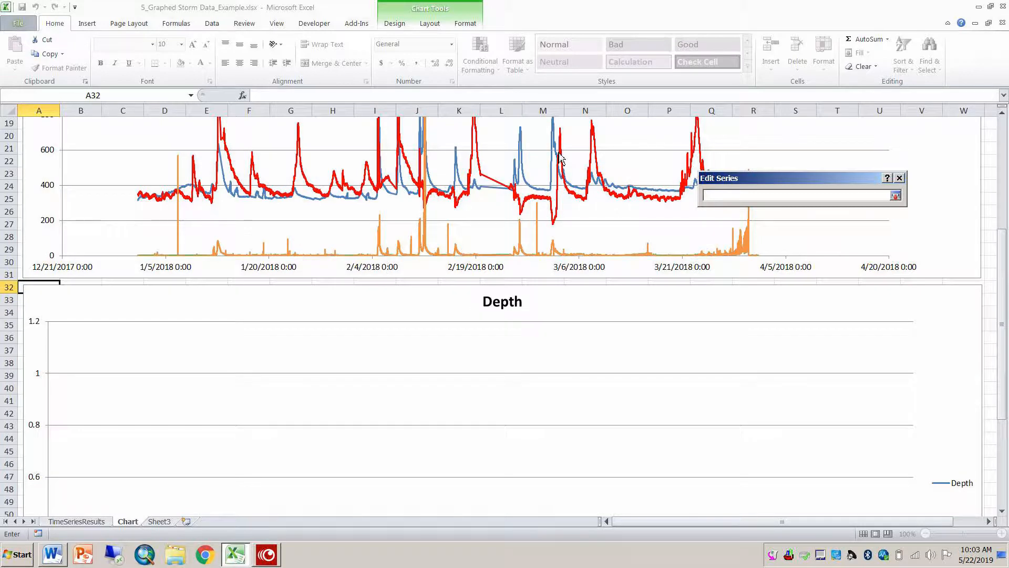
{"action": "scroll", "coordinate": [550, 363], "scroll_direction": "down", "scroll_amount": 2}
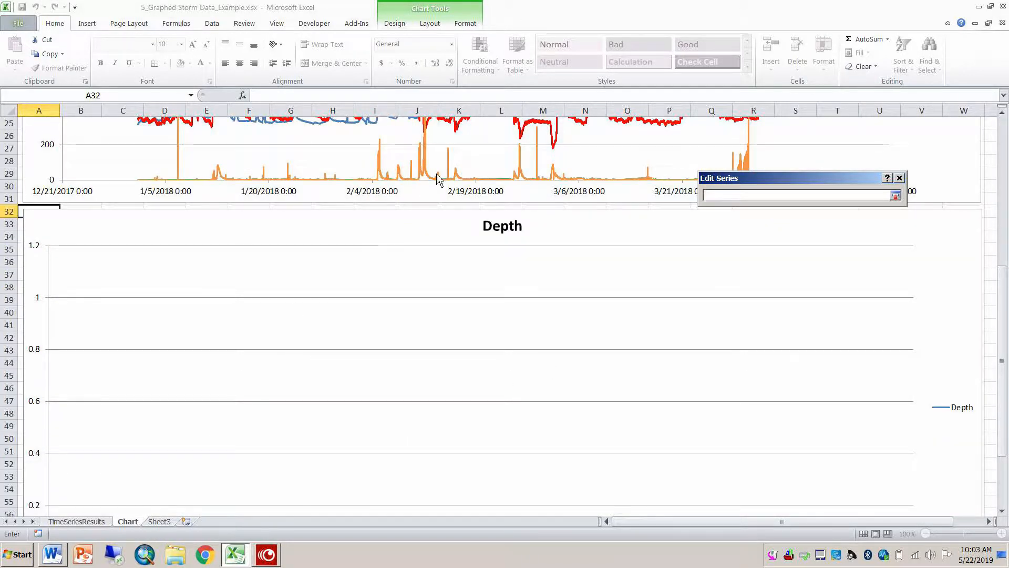
{"action": "scroll", "coordinate": [433, 155], "scroll_direction": "up", "scroll_amount": 2}
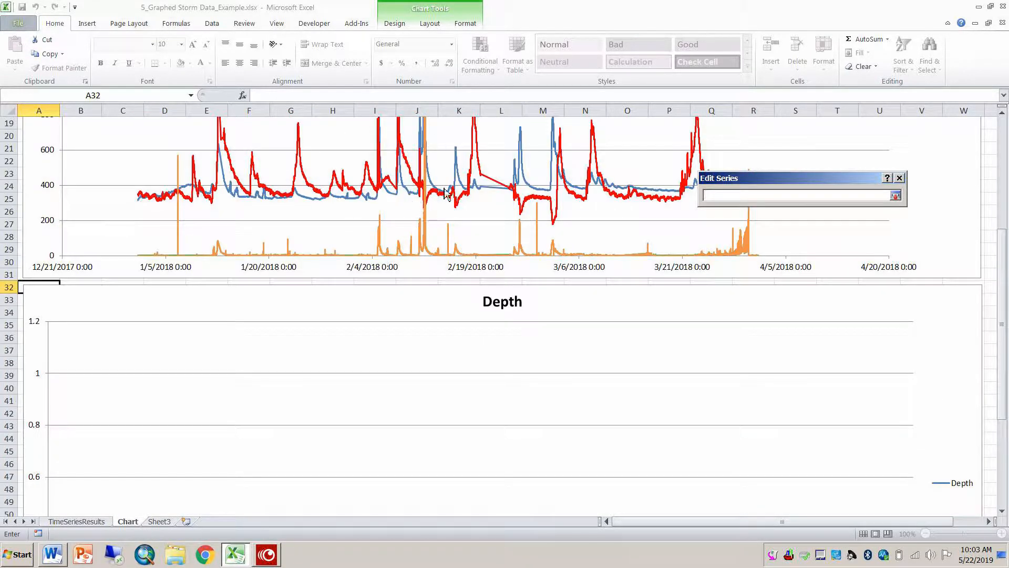
{"action": "scroll", "coordinate": [426, 263], "scroll_direction": "down", "scroll_amount": 2}
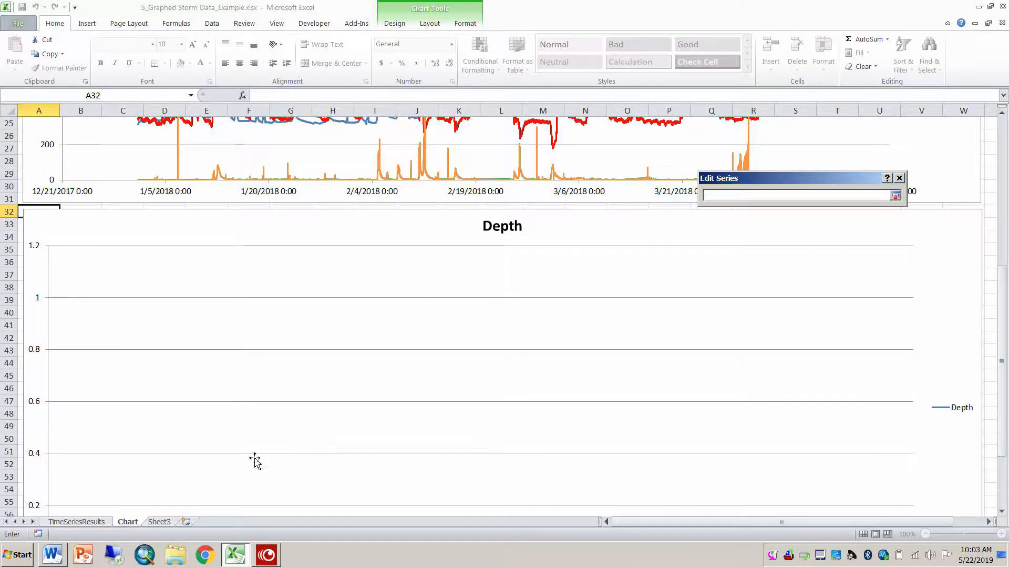
{"action": "left_click", "coordinate": [97, 522]}
{"action": "left_click_drag", "start_coordinate": [73, 202], "coordinate": [70, 460]}
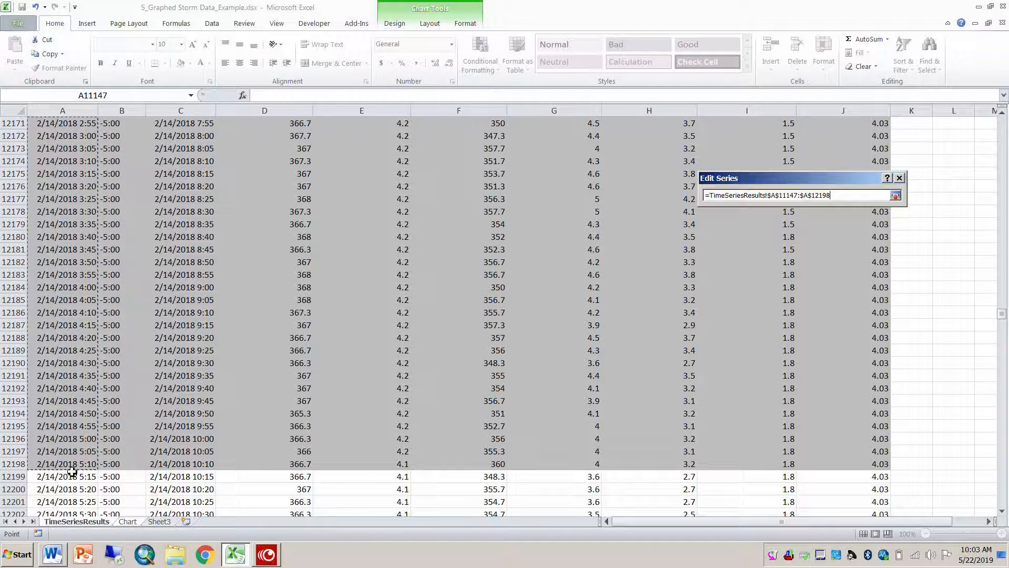
{"action": "scroll", "coordinate": [72, 462], "scroll_direction": "down", "scroll_amount": 2}
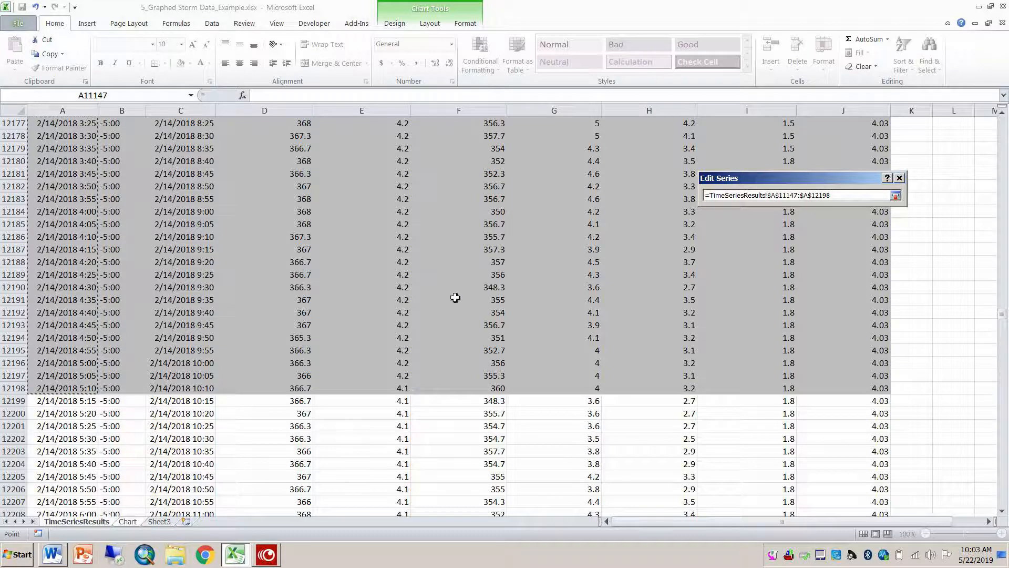
{"action": "left_click", "coordinate": [896, 195]}
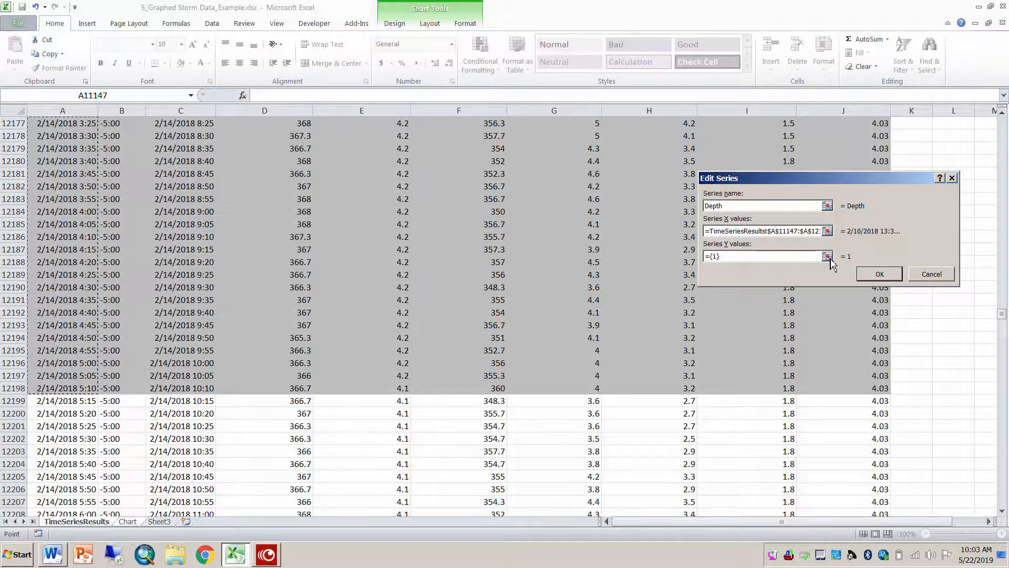
Step: Set the Depth series' Y values to D11147:D12198 on TimeSeriesResults and accept the chart's data source
{"action": "left_click", "coordinate": [827, 256]}
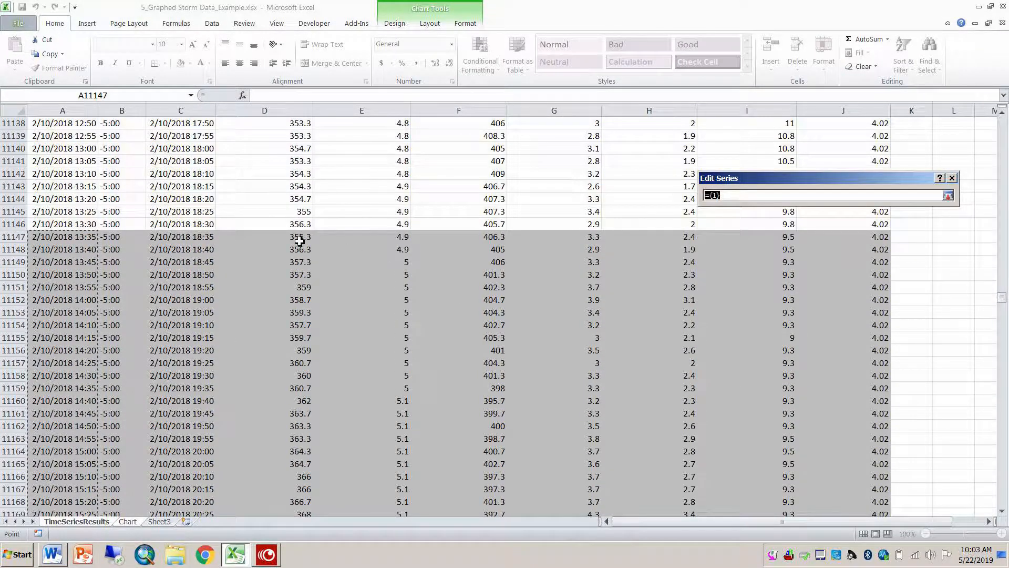
{"action": "left_click_drag", "start_coordinate": [299, 241], "coordinate": [300, 192]}
{"action": "left_click", "coordinate": [947, 195]}
{"action": "left_click", "coordinate": [941, 276]}
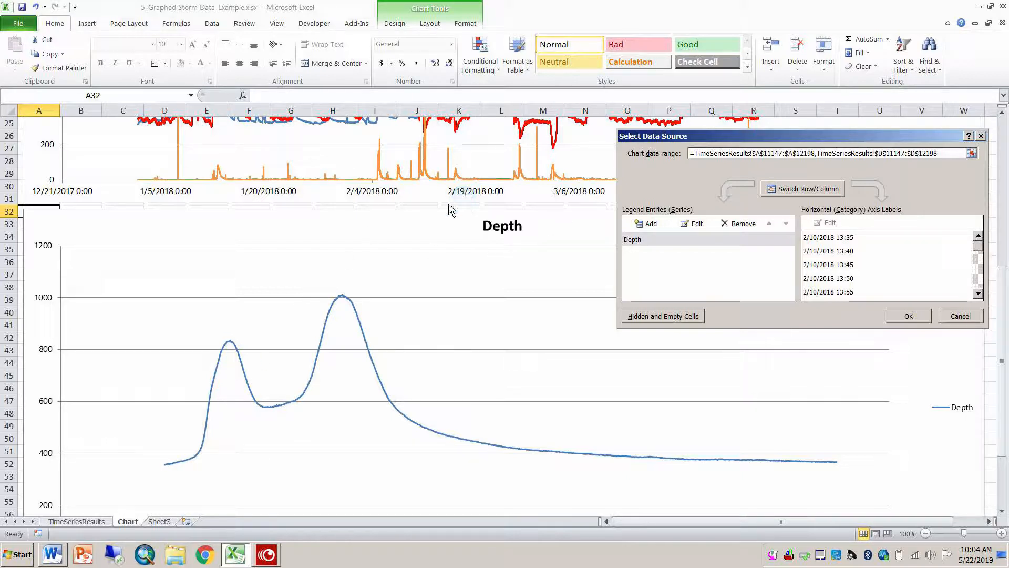
{"action": "left_click", "coordinate": [909, 316]}
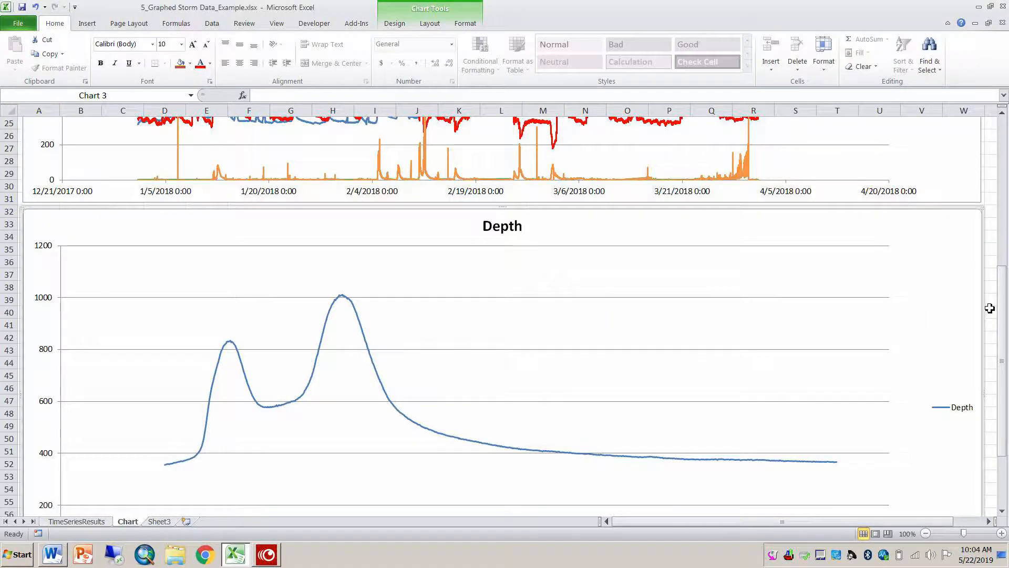
Step: Add a Cond series to the storm chart with column A date-times as X values and F11147:F12198 as Y values
{"action": "left_click_drag", "start_coordinate": [1002, 311], "coordinate": [1007, 294]}
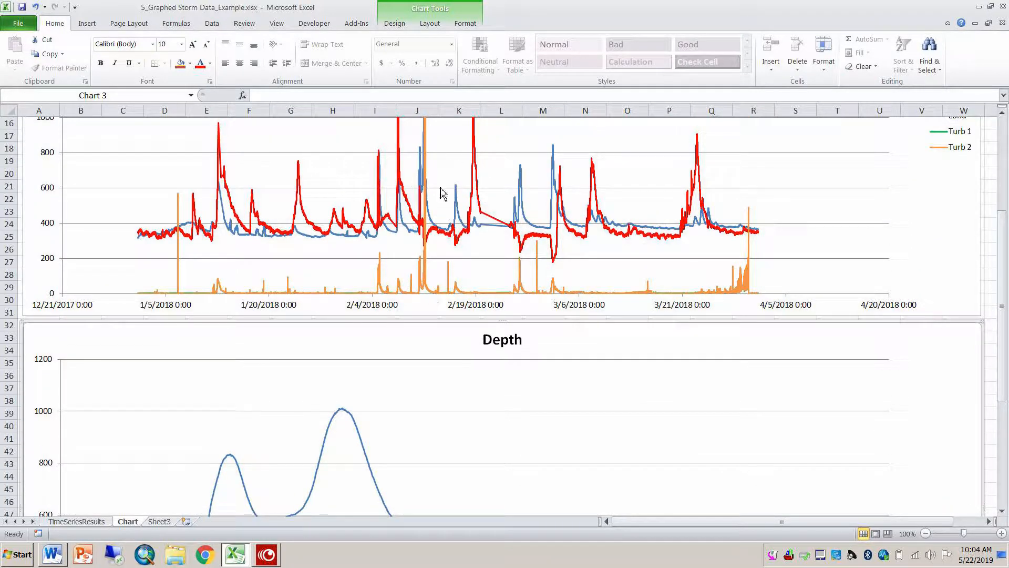
{"action": "left_click_drag", "start_coordinate": [1007, 330], "coordinate": [1007, 380]}
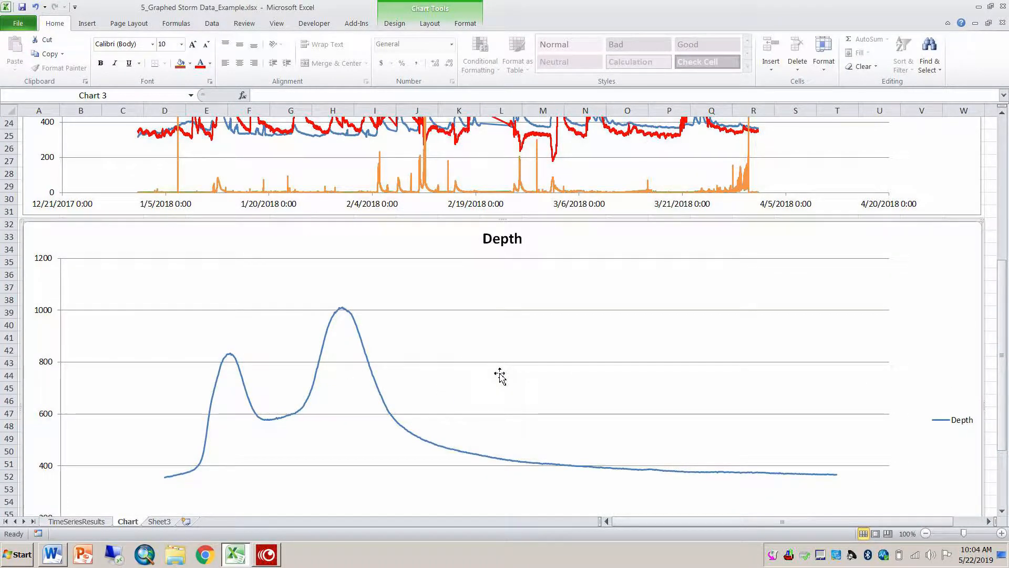
{"action": "right_click", "coordinate": [940, 303]}
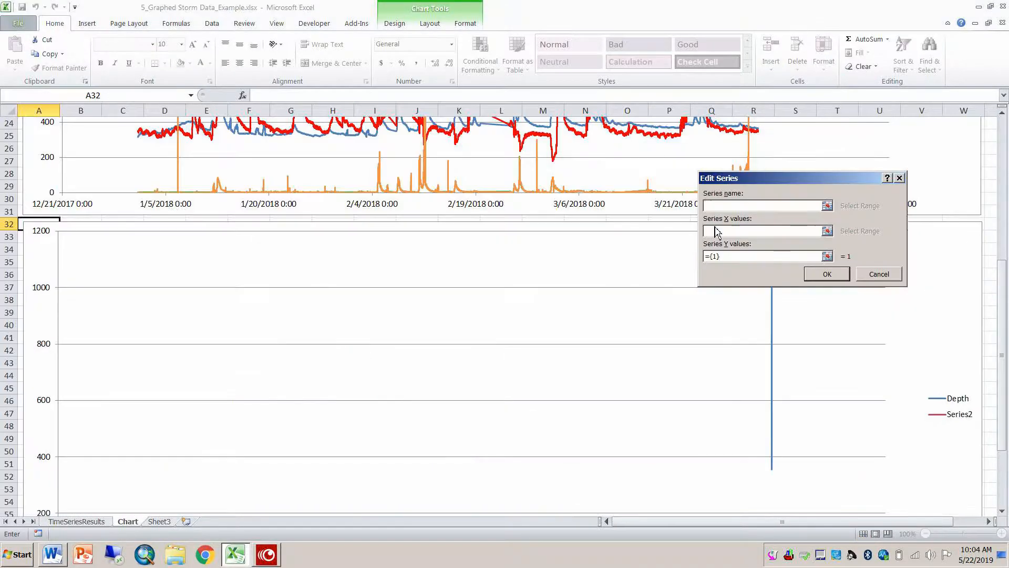
{"action": "left_click", "coordinate": [825, 232]}
{"action": "left_click", "coordinate": [77, 520]}
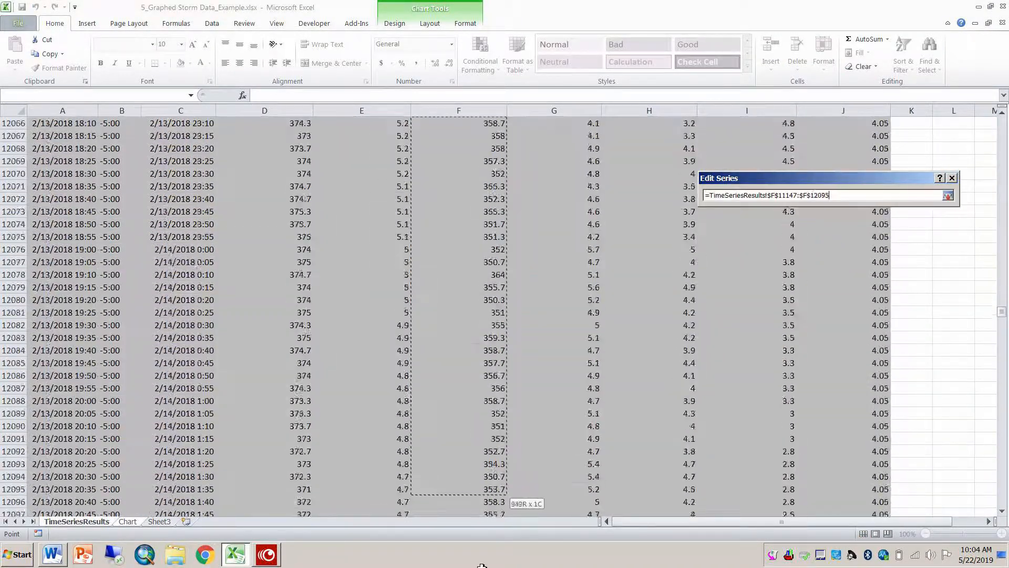
{"action": "left_click_drag", "start_coordinate": [452, 518], "coordinate": [510, 93]}
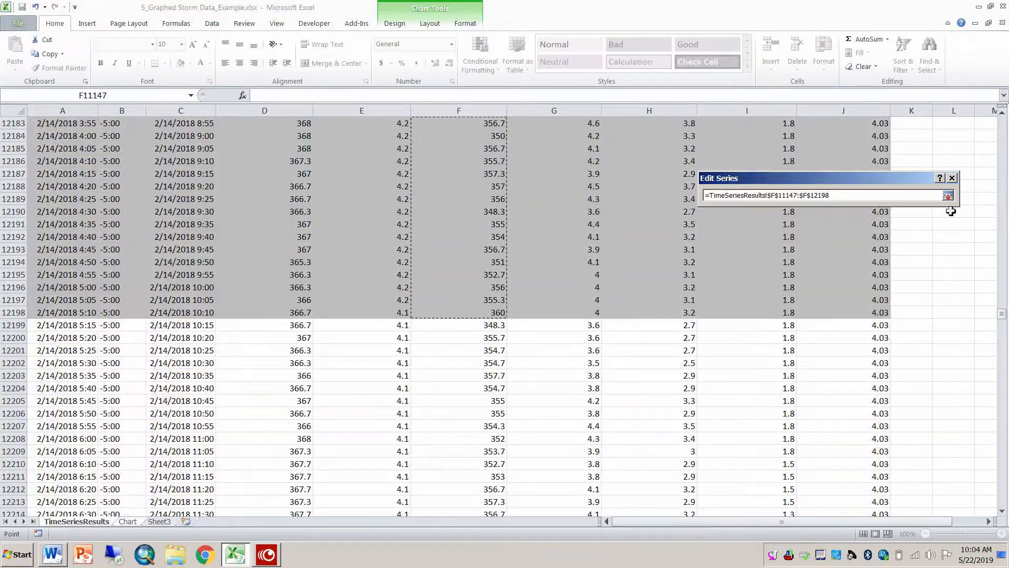
{"action": "key", "text": "Return"}
Step: Add a Turb 1 series to the storm chart, using the storm's column A date-times as X values
{"action": "left_click", "coordinate": [854, 232]}
{"action": "left_click", "coordinate": [105, 521]}
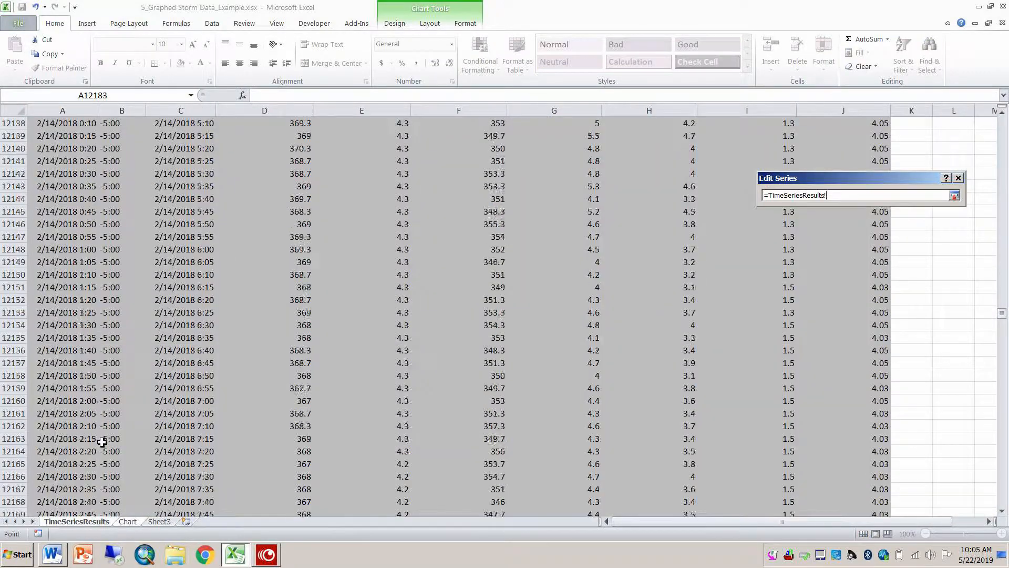
{"action": "left_click_drag", "start_coordinate": [1002, 314], "coordinate": [1002, 298]}
{"action": "left_click_drag", "start_coordinate": [62, 161], "coordinate": [580, 557]}
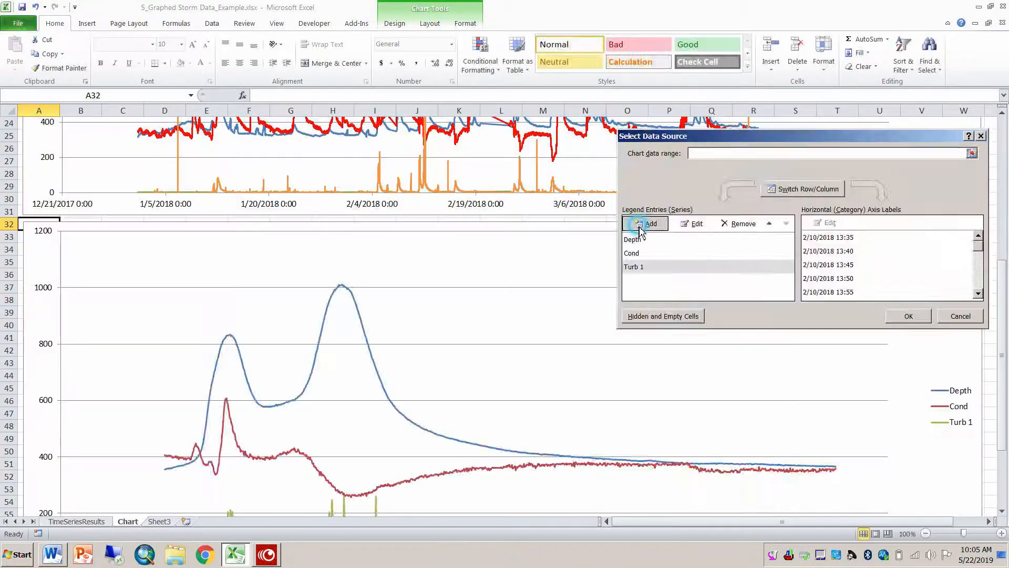
Step: Add a series named Turb 2 with the storm's column A date-times on TimeSeriesResults as its X values
{"action": "type", "text": "Turb "}
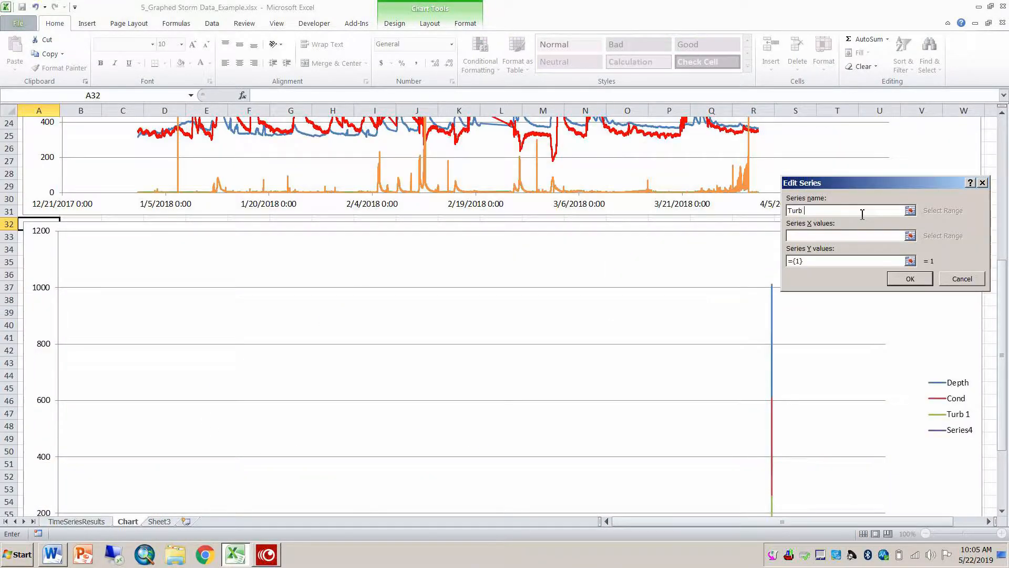
{"action": "type", "text": "2"}
{"action": "left_click", "coordinate": [910, 235]}
{"action": "left_click", "coordinate": [97, 523]}
{"action": "left_click_drag", "start_coordinate": [1002, 313], "coordinate": [1003, 299]}
{"action": "mouse_move", "coordinate": [63, 161]}
{"action": "left_mouse_down"}
{"action": "mouse_move", "coordinate": [40, 566]}
{"action": "mouse_move", "coordinate": [62, 176]}
{"action": "left_mouse_up"}
{"action": "left_click", "coordinate": [978, 200]}
Step: Set the Turb 2 series' Y values to the storm's column H data starting at H11147 and accept the data source
{"action": "left_click", "coordinate": [910, 260]}
{"action": "left_click_drag", "start_coordinate": [667, 567], "coordinate": [676, 478]}
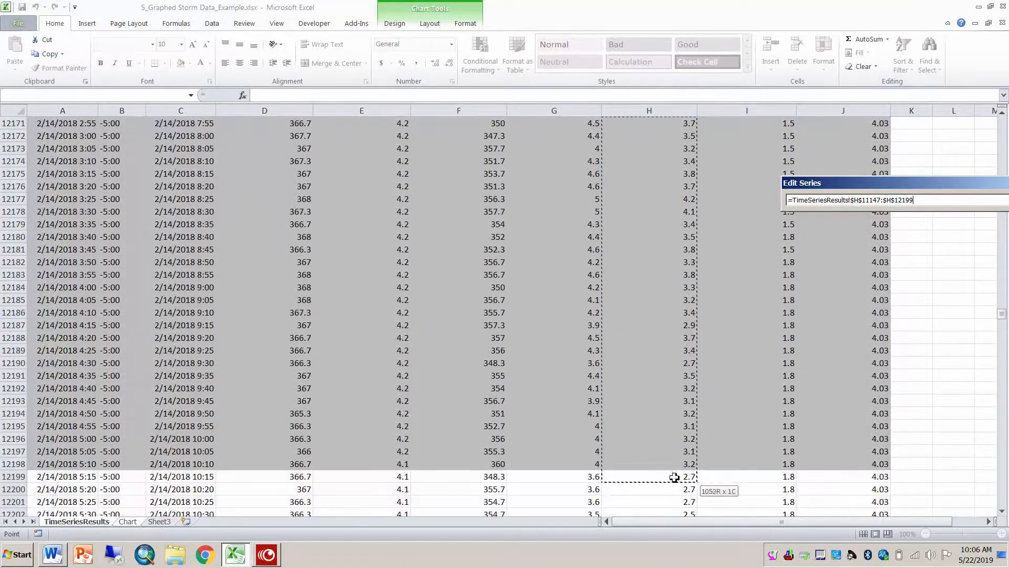
{"action": "left_click_drag", "start_coordinate": [904, 183], "coordinate": [825, 187]}
{"action": "left_click", "coordinate": [1002, 204]}
{"action": "left_click", "coordinate": [943, 284]}
{"action": "left_click", "coordinate": [883, 317]}
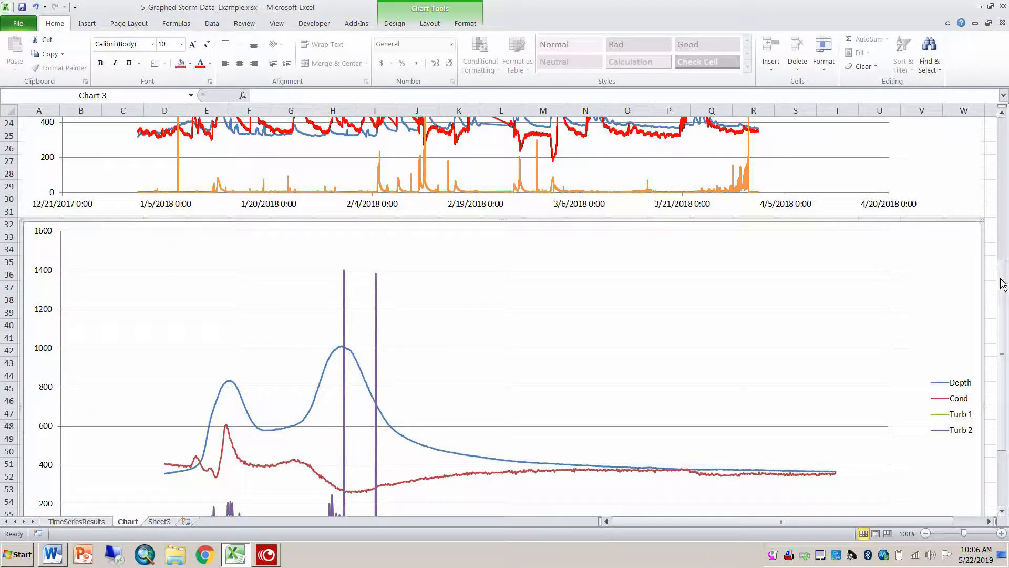
Step: Compare the storm chart's depth, conductivity and turbidity curves with the full-period chart above it
{"action": "left_click_drag", "start_coordinate": [1002, 276], "coordinate": [1004, 336]}
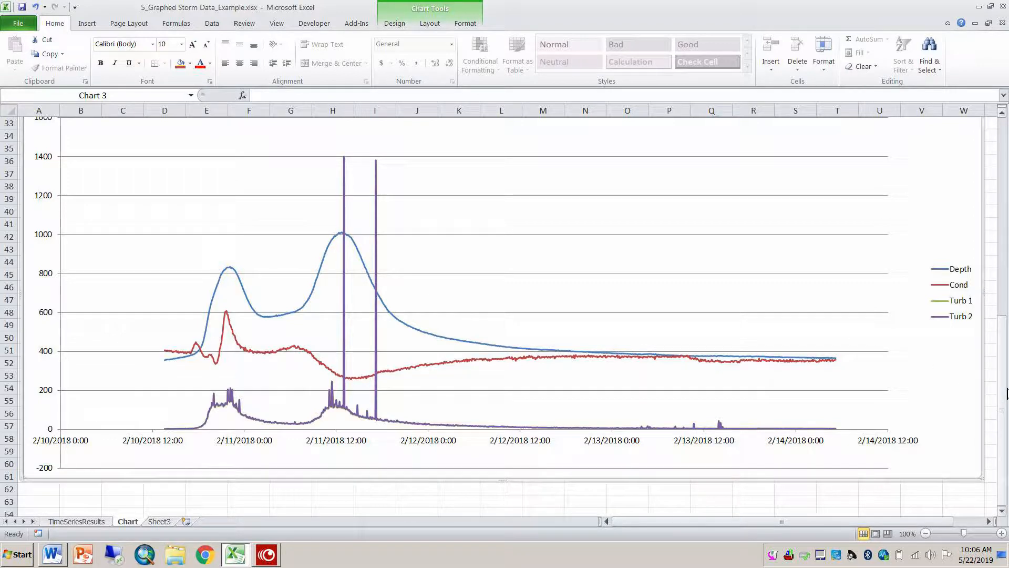
{"action": "left_click_drag", "start_coordinate": [1005, 393], "coordinate": [1004, 314]}
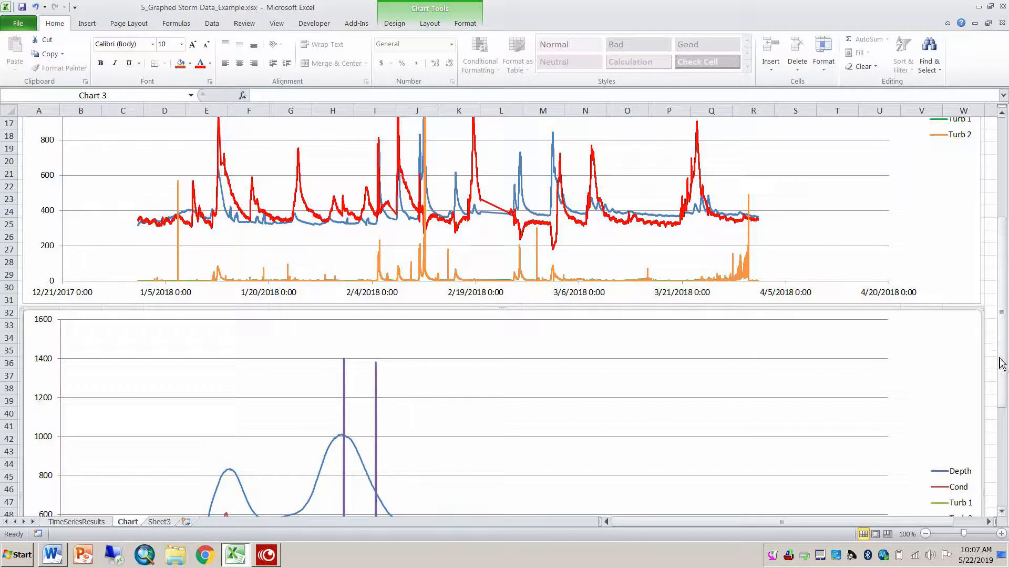
{"action": "left_click_drag", "start_coordinate": [1003, 360], "coordinate": [1003, 341]}
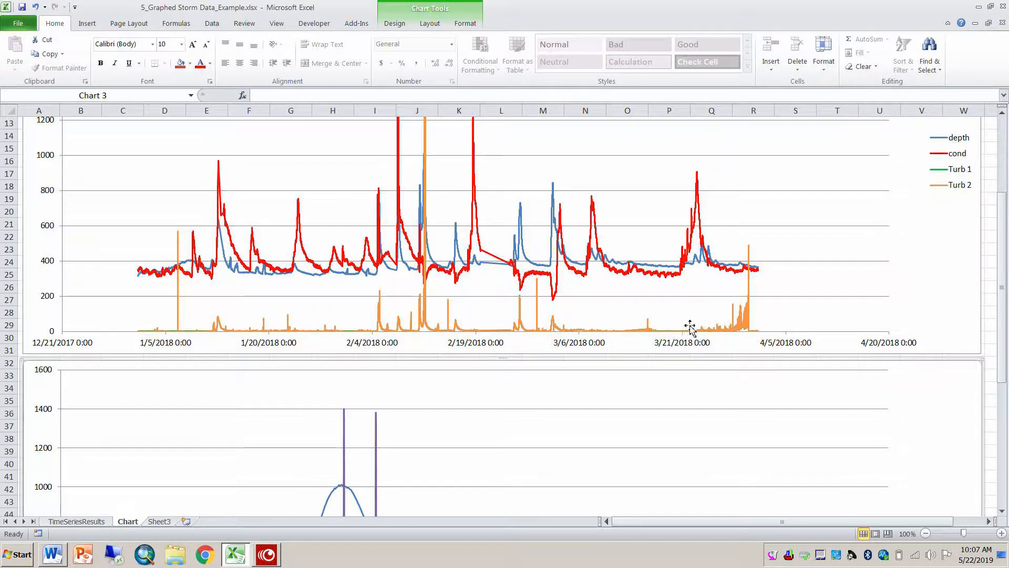
{"action": "scroll", "coordinate": [689, 328], "scroll_direction": "up", "scroll_amount": 1}
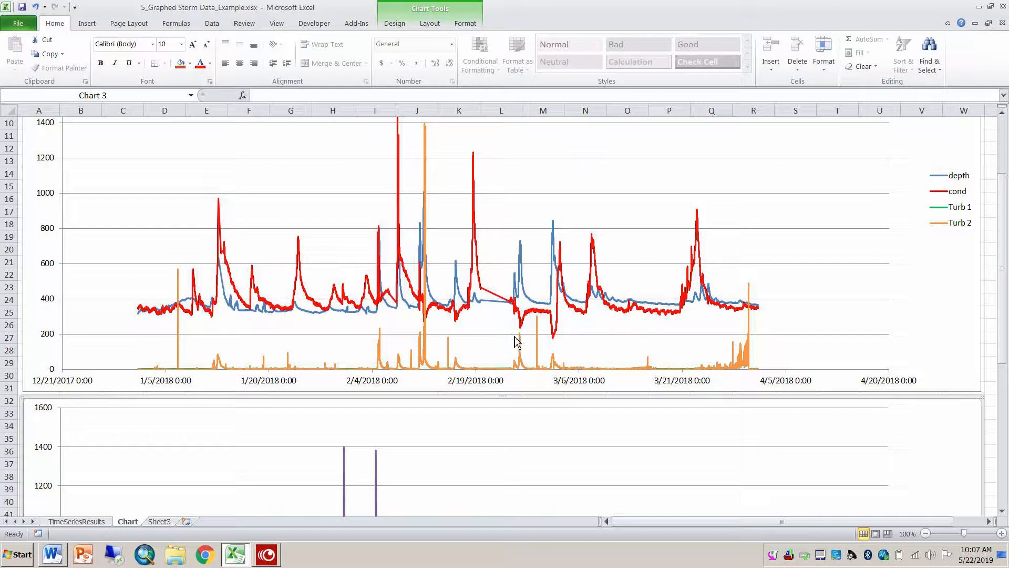
{"action": "left_click_drag", "start_coordinate": [1002, 330], "coordinate": [1007, 464]}
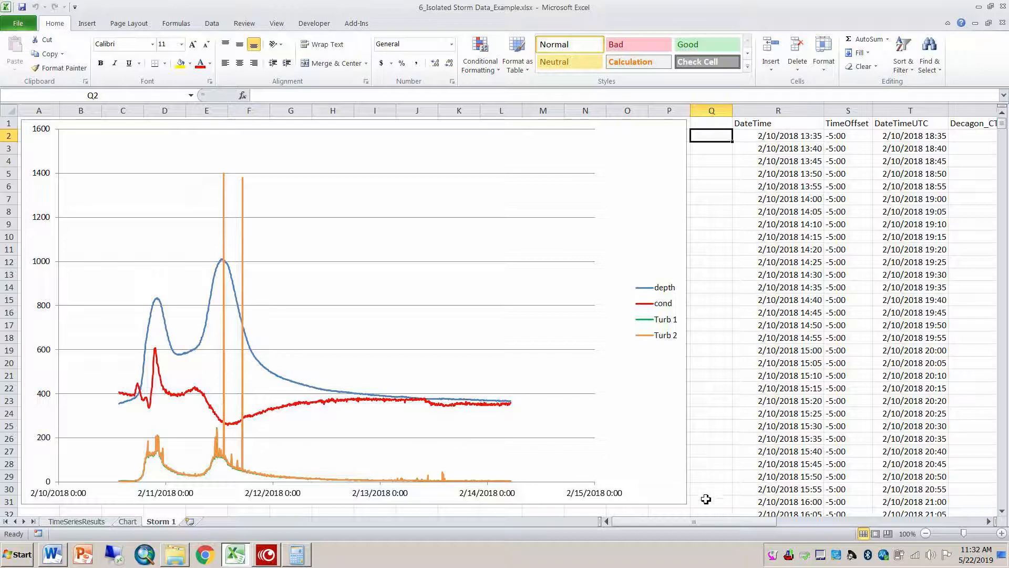
Step: Review the Storm 1 sheet's chart and its copied storm data columns against the source rows on TimeSeriesResults
{"action": "left_click_drag", "start_coordinate": [703, 522], "coordinate": [473, 517]}
{"action": "left_click_drag", "start_coordinate": [721, 524], "coordinate": [816, 524]}
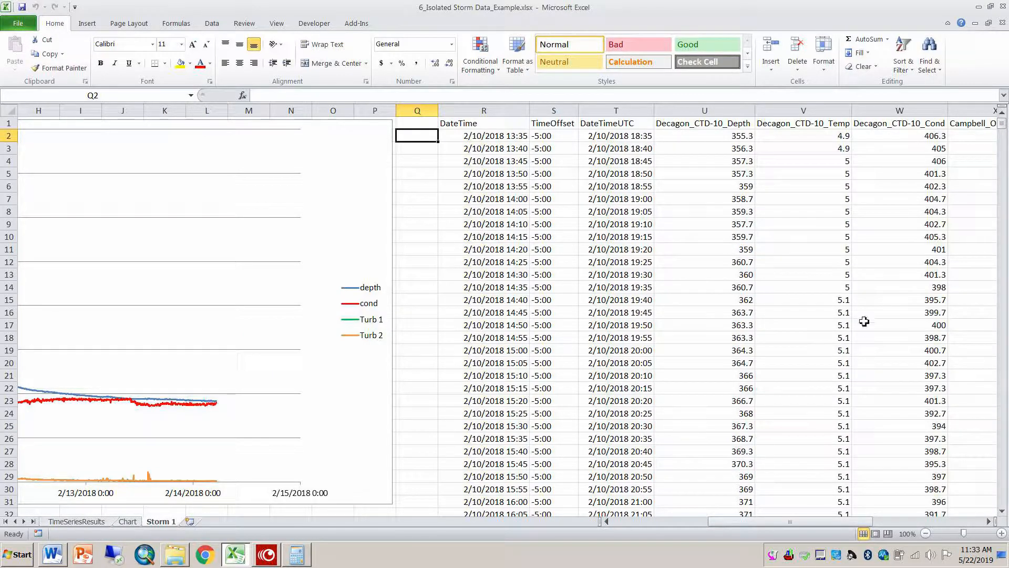
{"action": "left_click_drag", "start_coordinate": [750, 525], "coordinate": [603, 522]}
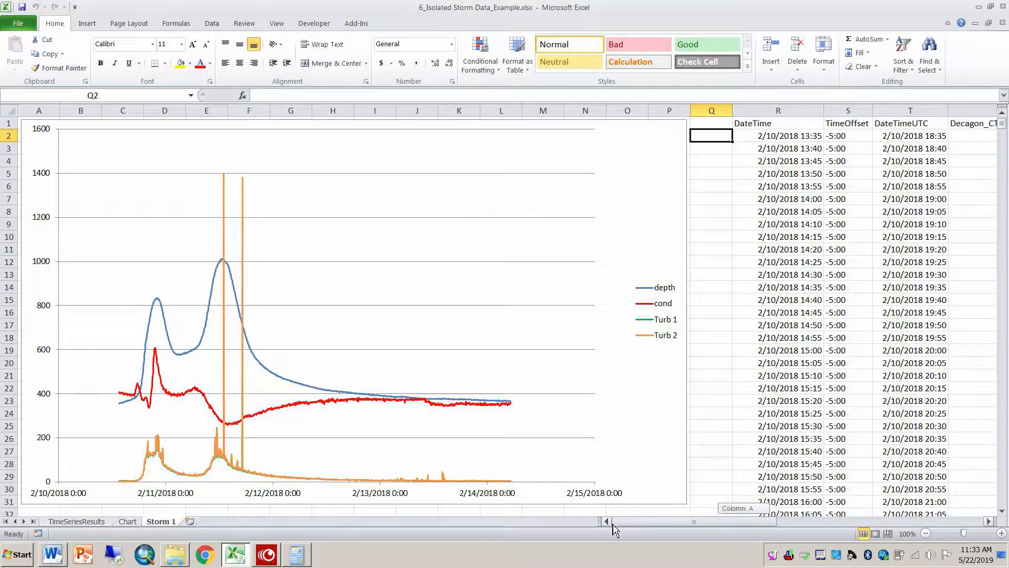
{"action": "left_click", "coordinate": [77, 522]}
{"action": "left_click", "coordinate": [117, 248]}
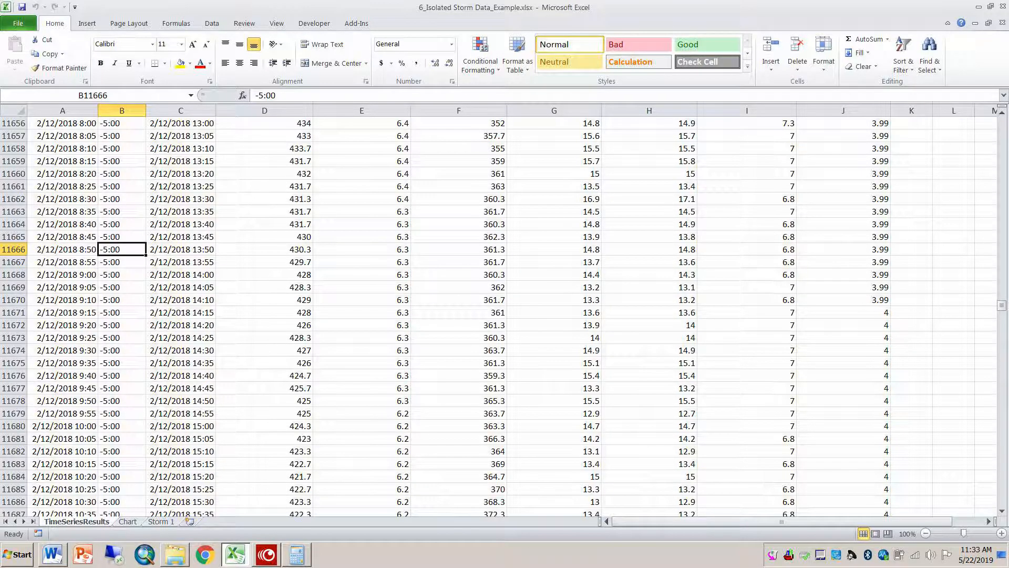
{"action": "left_click", "coordinate": [160, 522]}
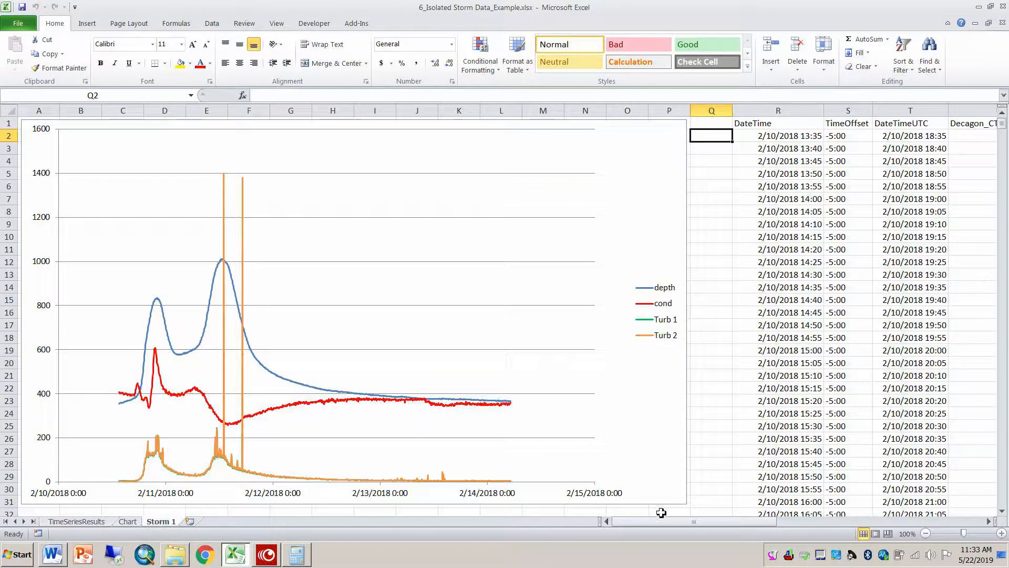
{"action": "left_click_drag", "start_coordinate": [662, 521], "coordinate": [868, 521]}
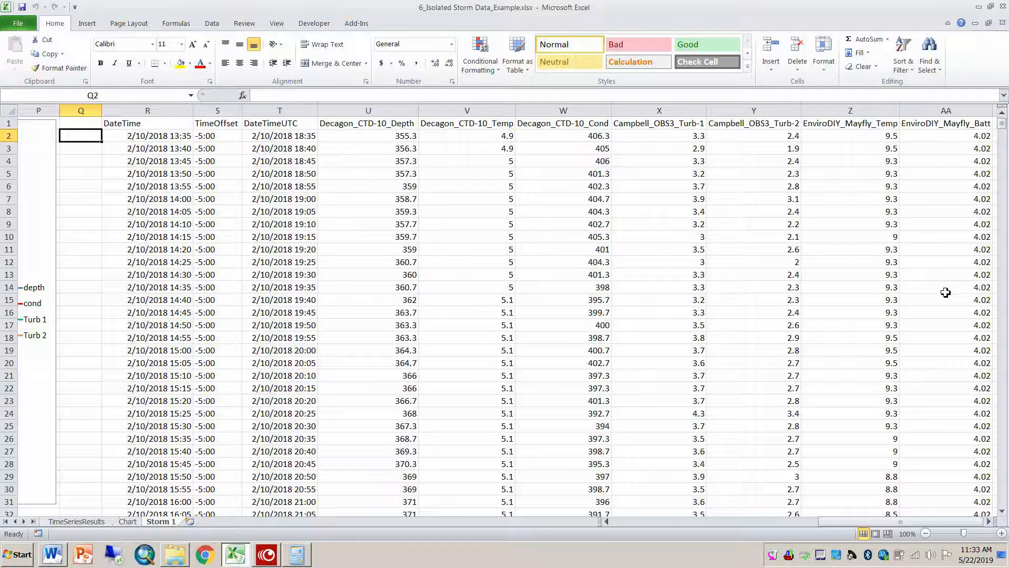
{"action": "left_click_drag", "start_coordinate": [849, 522], "coordinate": [631, 537]}
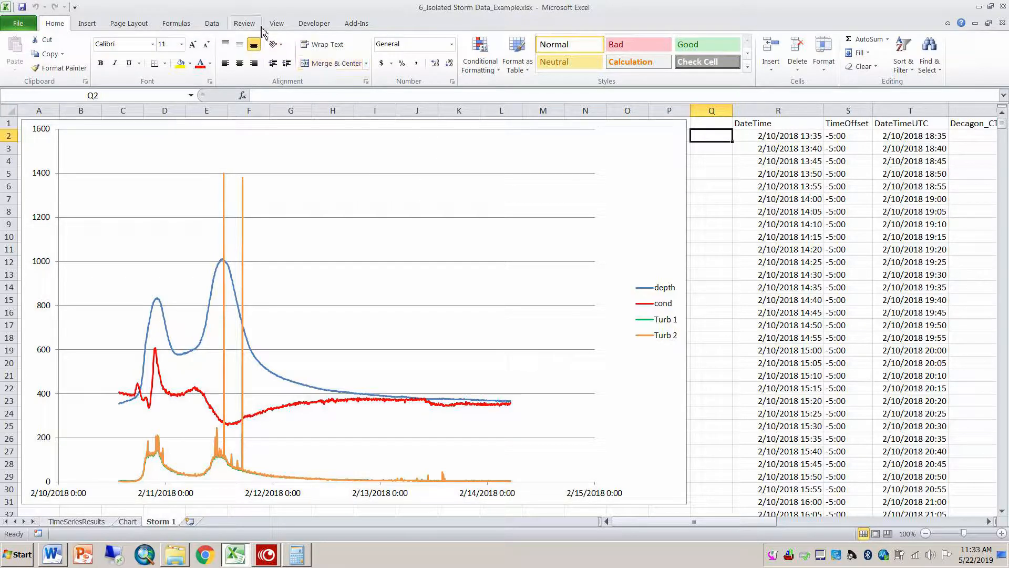
{"action": "left_click", "coordinate": [88, 24]}
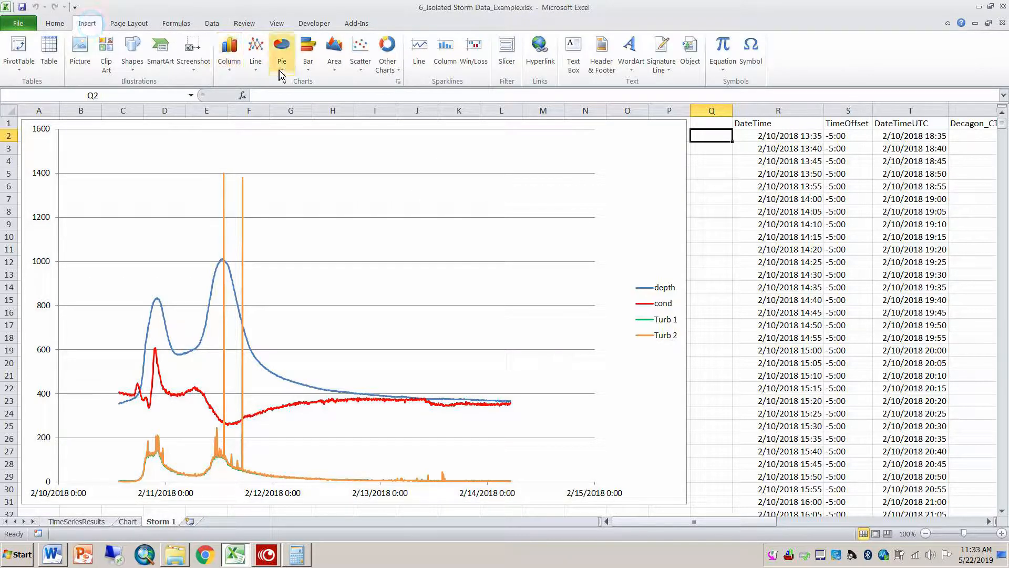
{"action": "left_click", "coordinate": [357, 68]}
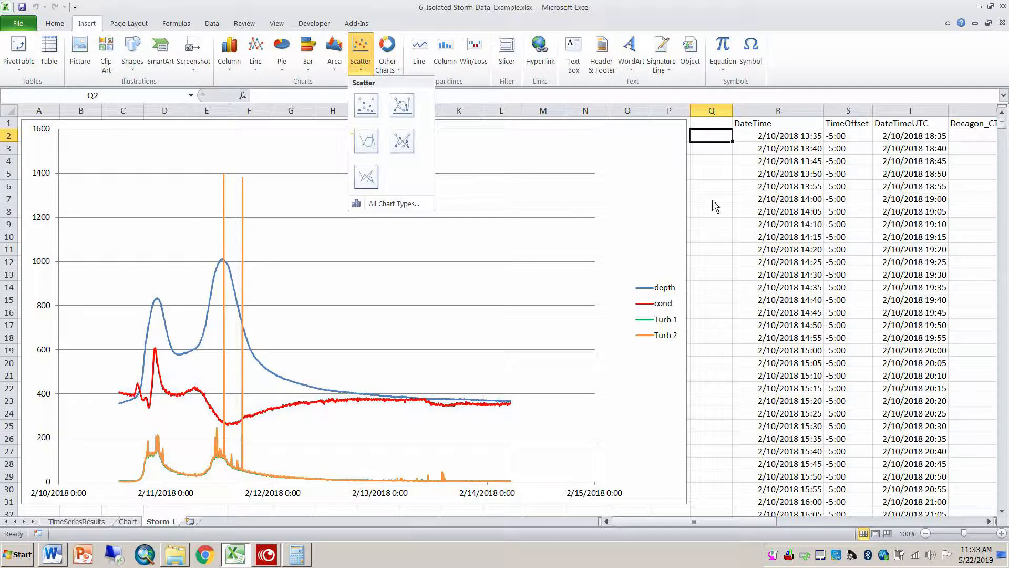
{"action": "left_click", "coordinate": [728, 207]}
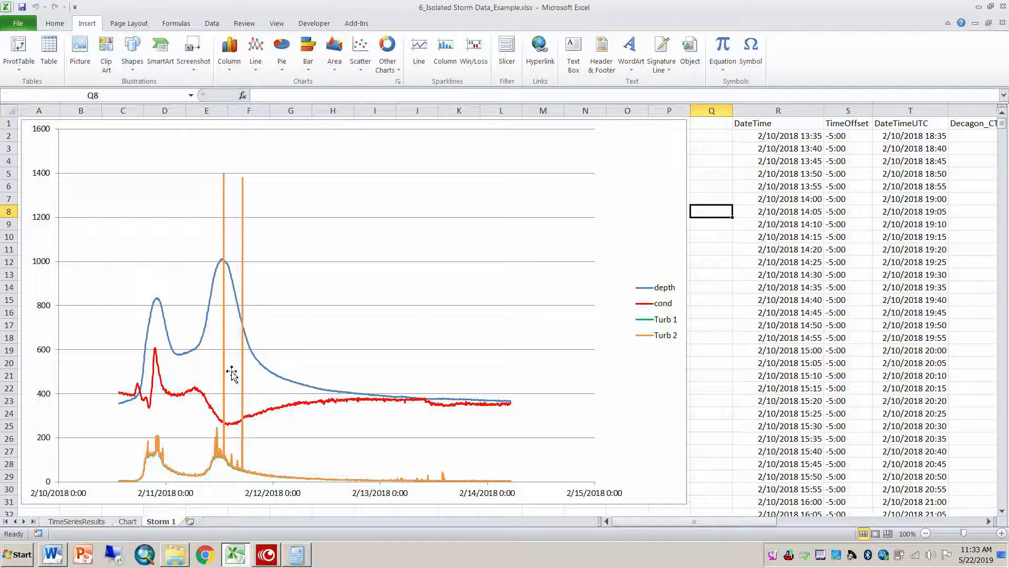
Step: Compare the full-period chart on the Chart sheet with the Storm 1 data and its turbidity spikes
{"action": "left_click", "coordinate": [134, 524]}
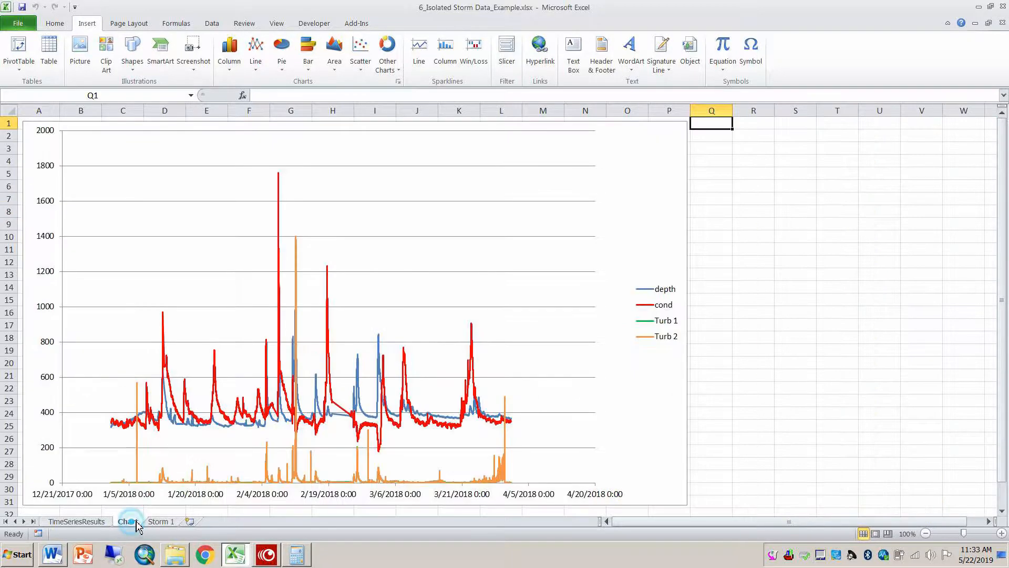
{"action": "left_click_drag", "start_coordinate": [699, 521], "coordinate": [837, 523]}
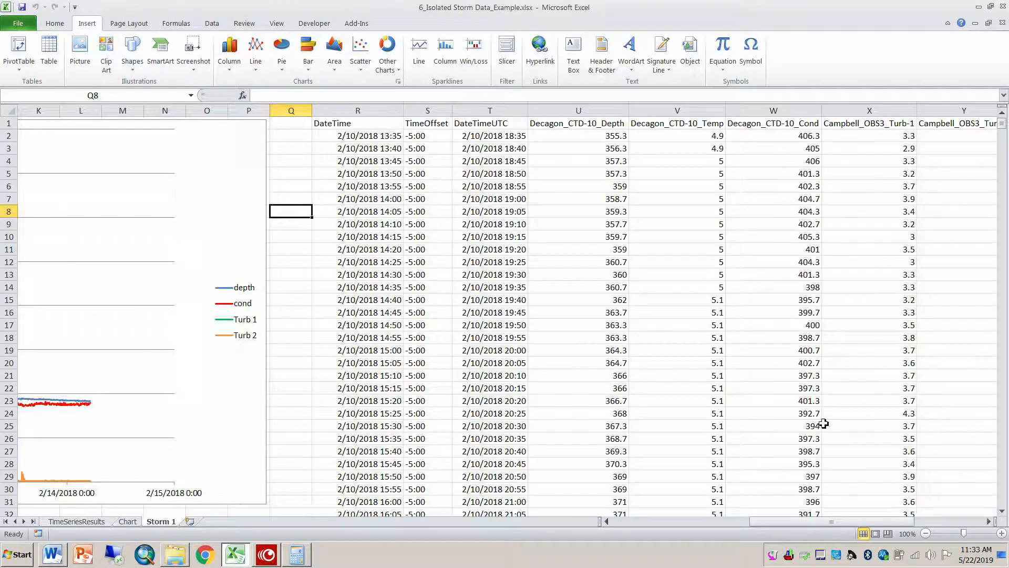
{"action": "left_click_drag", "start_coordinate": [836, 522], "coordinate": [648, 523]}
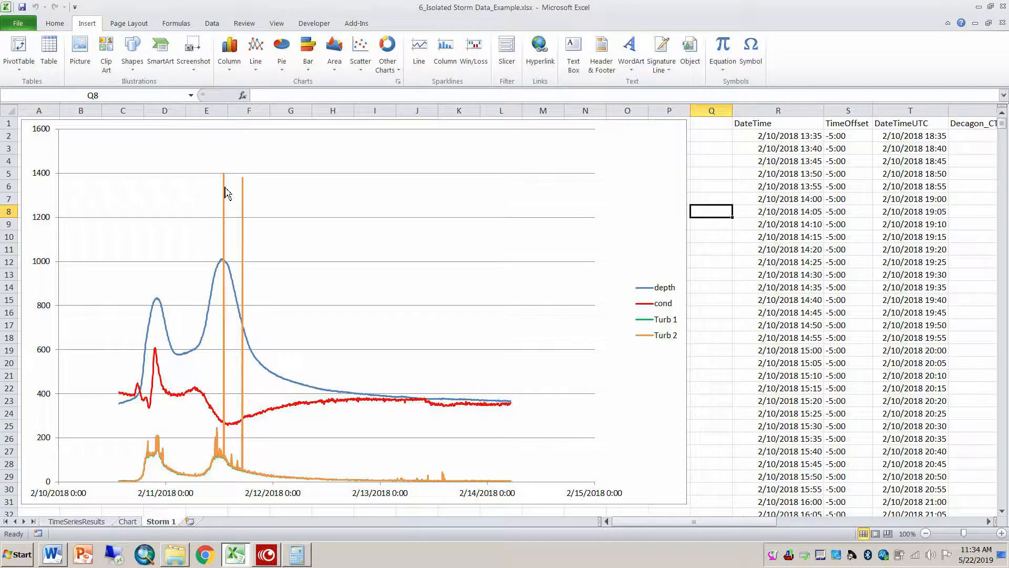
Step: Find the storm data row for 2/11/2018 13:00 and mark R283:AA283 with a red font
{"action": "left_click_drag", "start_coordinate": [697, 522], "coordinate": [752, 522]}
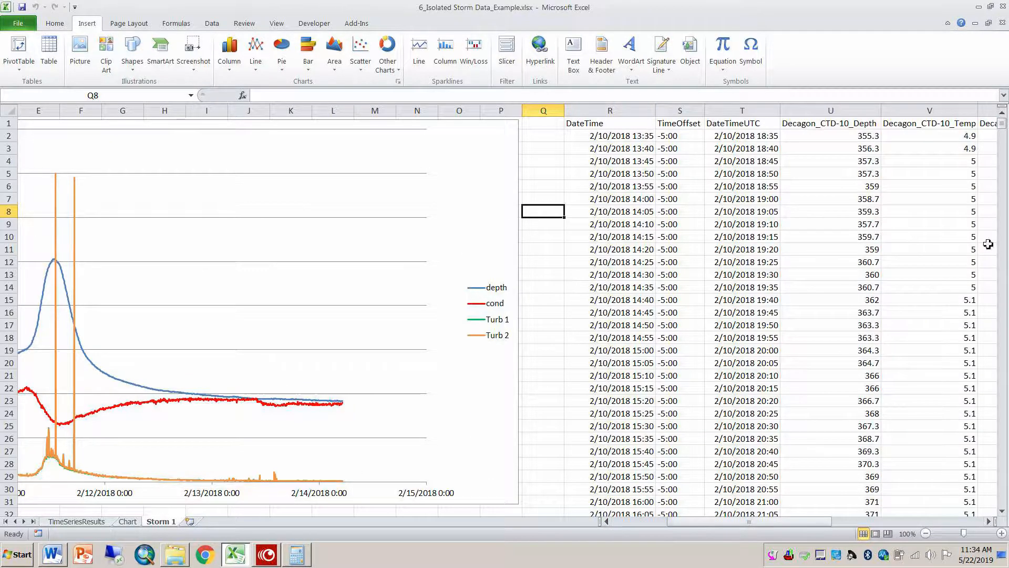
{"action": "left_click_drag", "start_coordinate": [1003, 124], "coordinate": [1004, 222]}
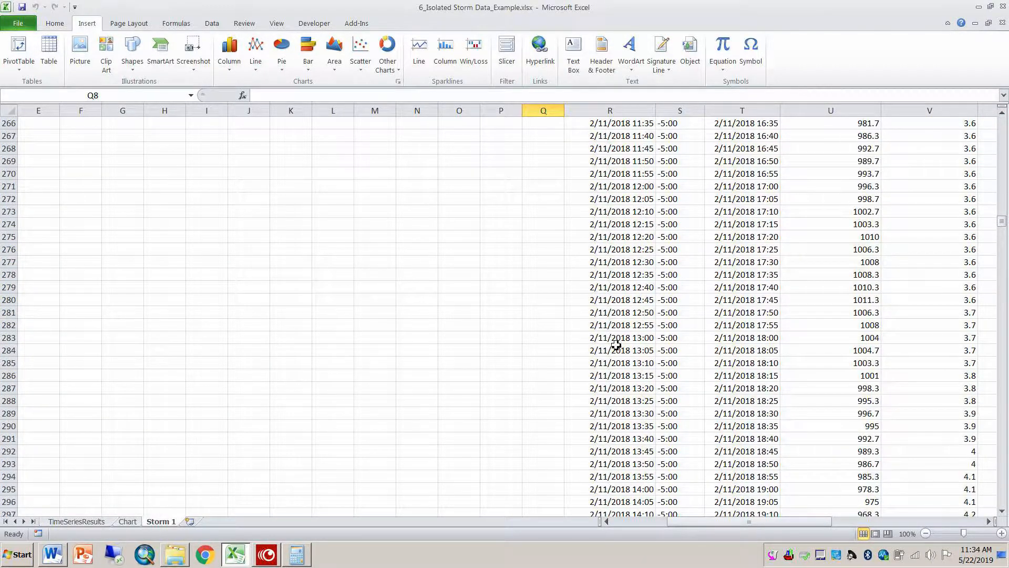
{"action": "left_click_drag", "start_coordinate": [616, 344], "coordinate": [940, 340]}
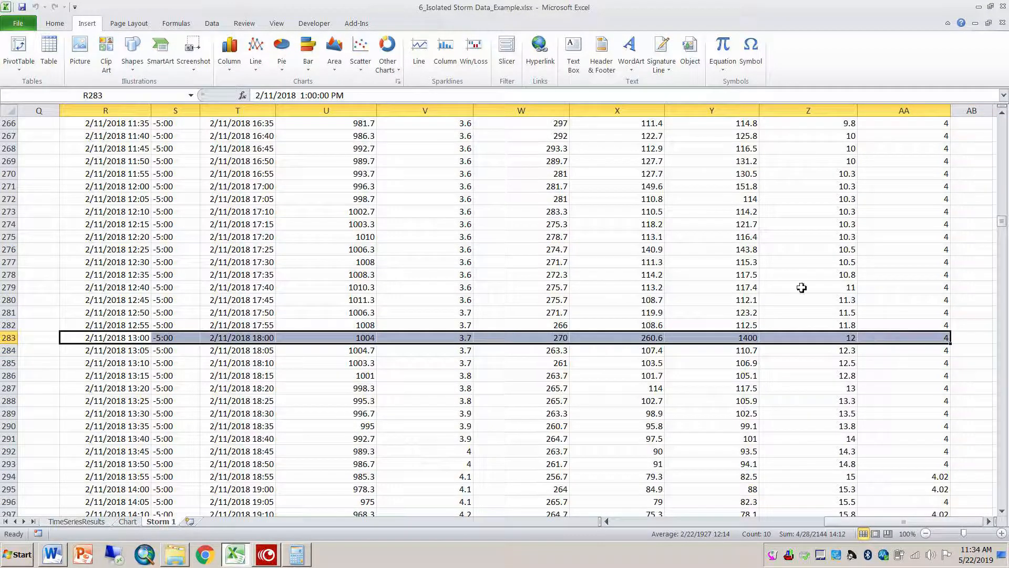
{"action": "left_click", "coordinate": [55, 23]}
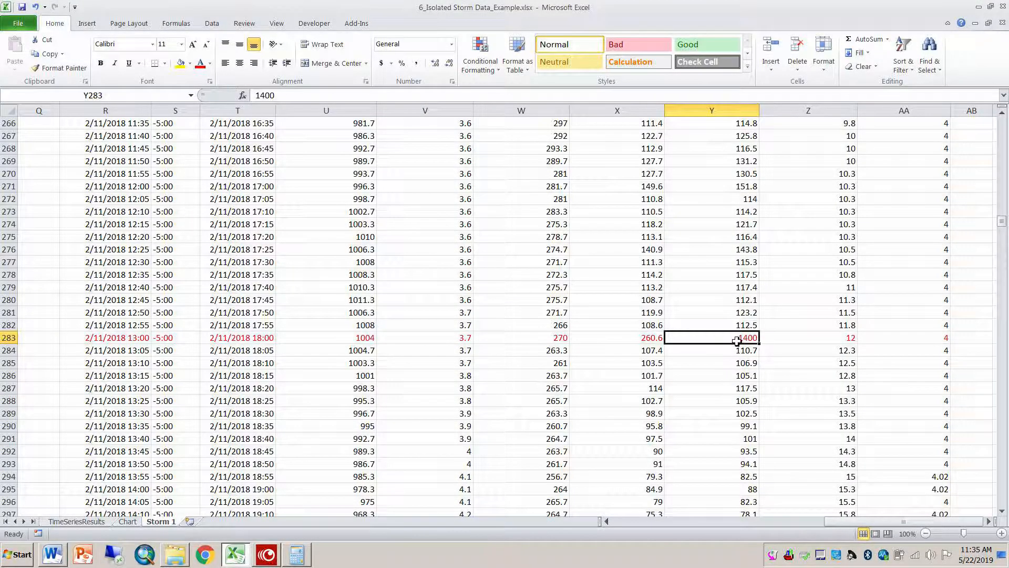
Step: Switch to Calculator and work out the midpoint between the neighbouring Turb-2 readings 112.5 and 110.7
{"action": "left_click", "coordinate": [295, 557]}
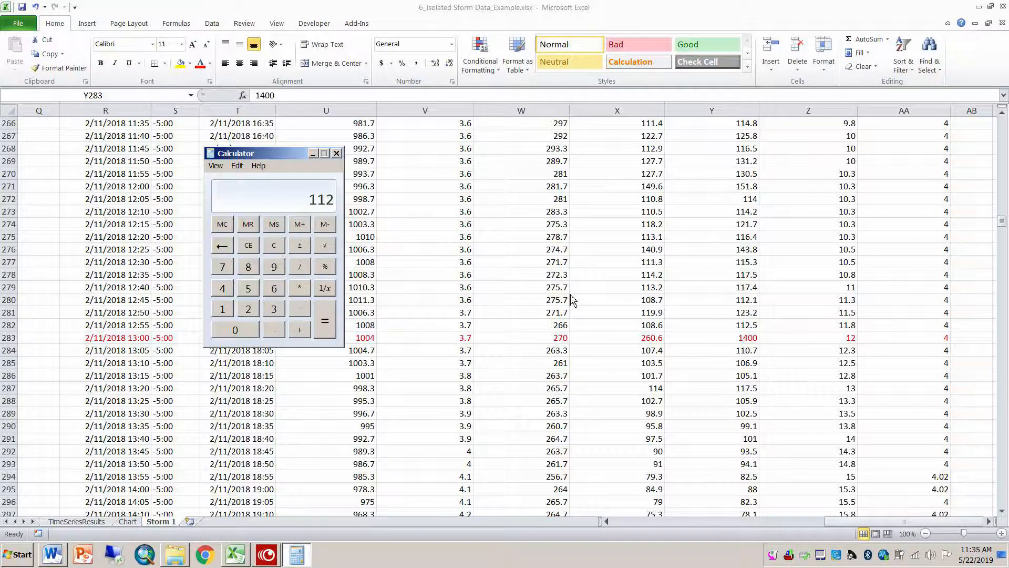
{"action": "type", "text": ".5 - 110.7"}
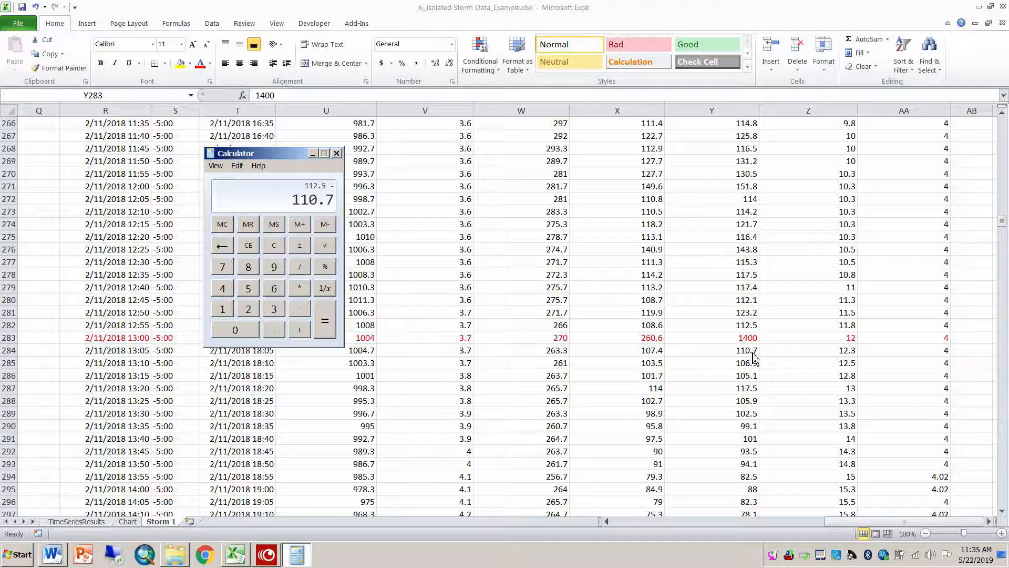
{"action": "key", "text": "Return"}
{"action": "key", "text": "Return"}
{"action": "type", "text": "110.7"}
{"action": "key", "text": "Return"}
Step: Replace the Turb-2 spike in Y283 of the Storm 1 sheet with 111.6 and check the storm chart
{"action": "left_click", "coordinate": [753, 341]}
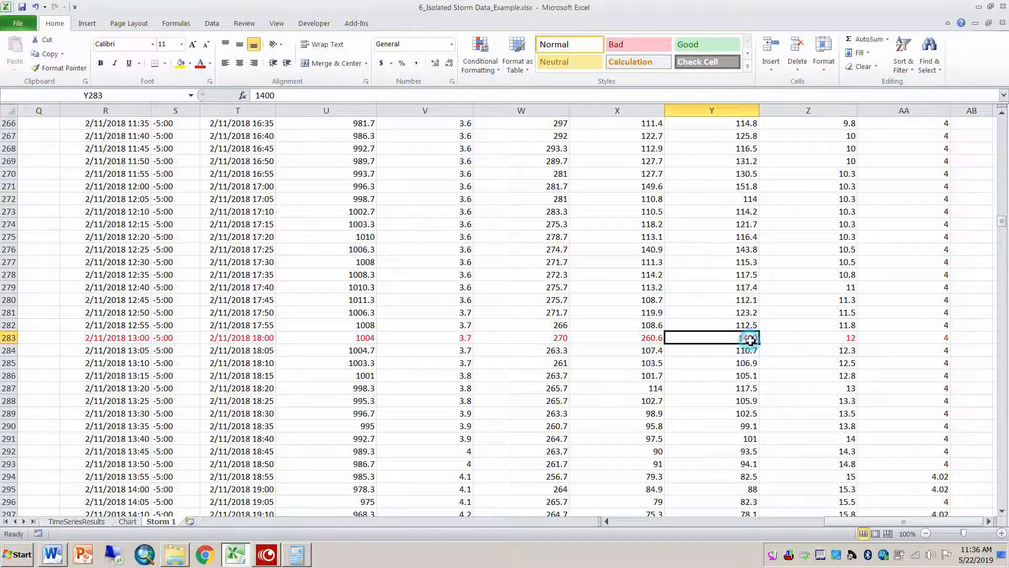
{"action": "type", "text": "111.6"}
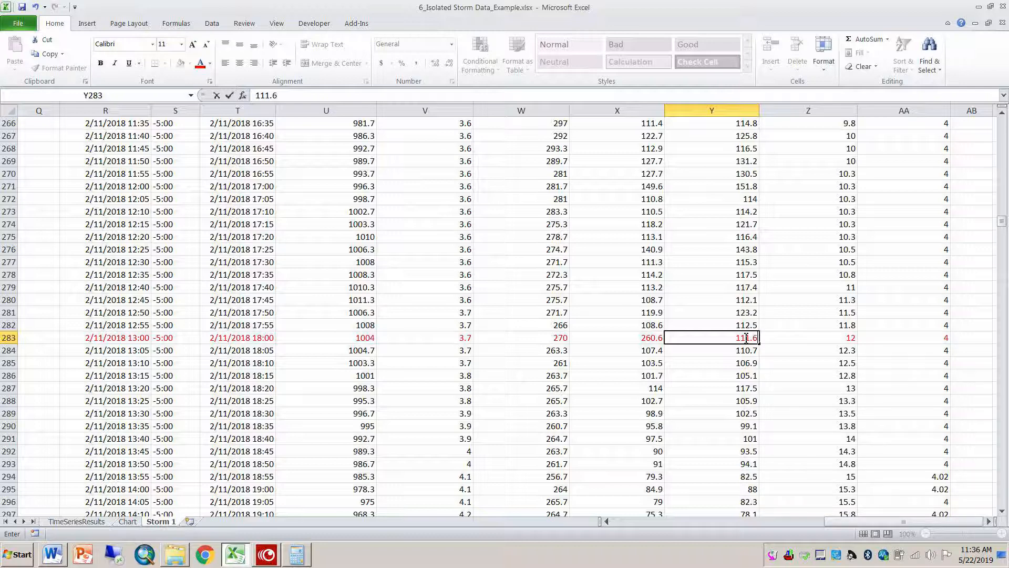
{"action": "key", "text": "Return"}
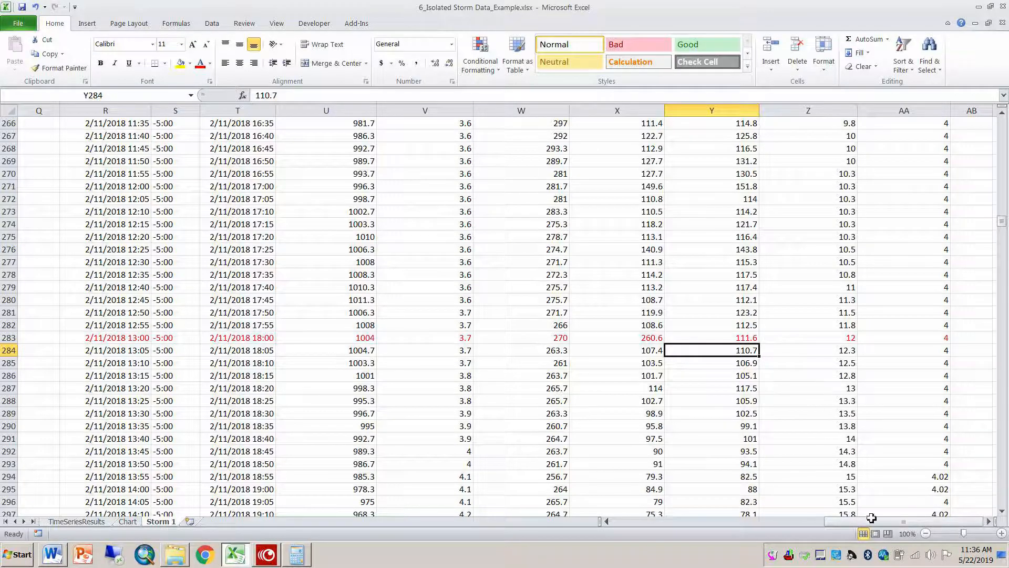
{"action": "left_click_drag", "start_coordinate": [870, 521], "coordinate": [654, 522]}
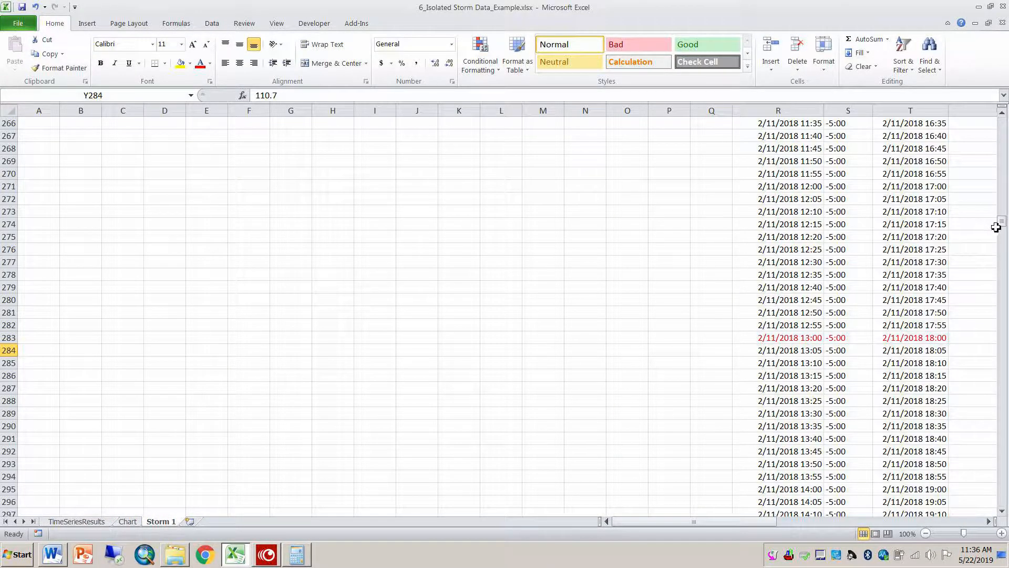
{"action": "left_click_drag", "start_coordinate": [1001, 224], "coordinate": [997, 128]}
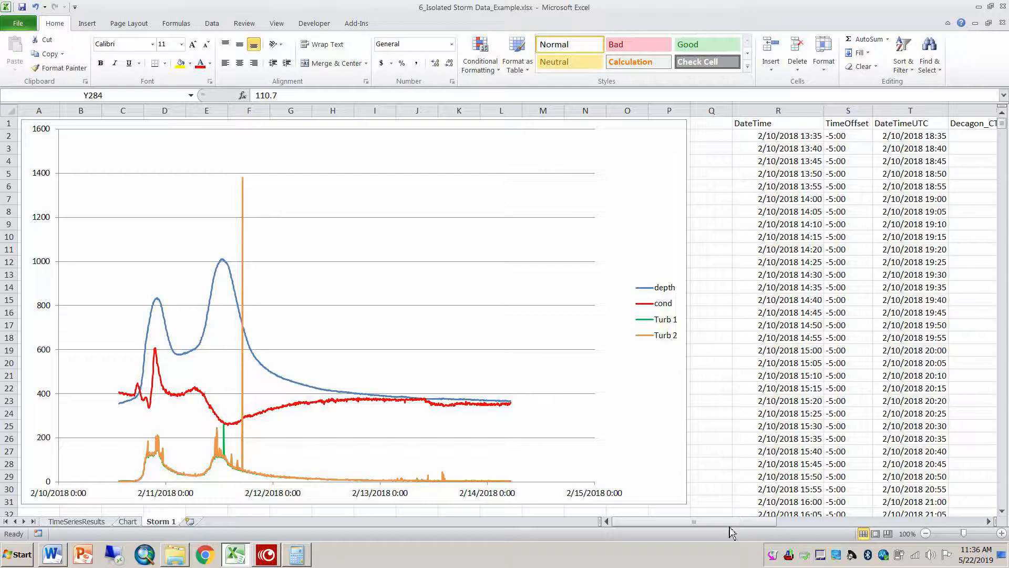
Step: For the Turb-1 outlier in X283, use Calculator to work out the midpoint between the neighbouring readings 108.6 and 107.4
{"action": "left_click_drag", "start_coordinate": [723, 520], "coordinate": [926, 521]}
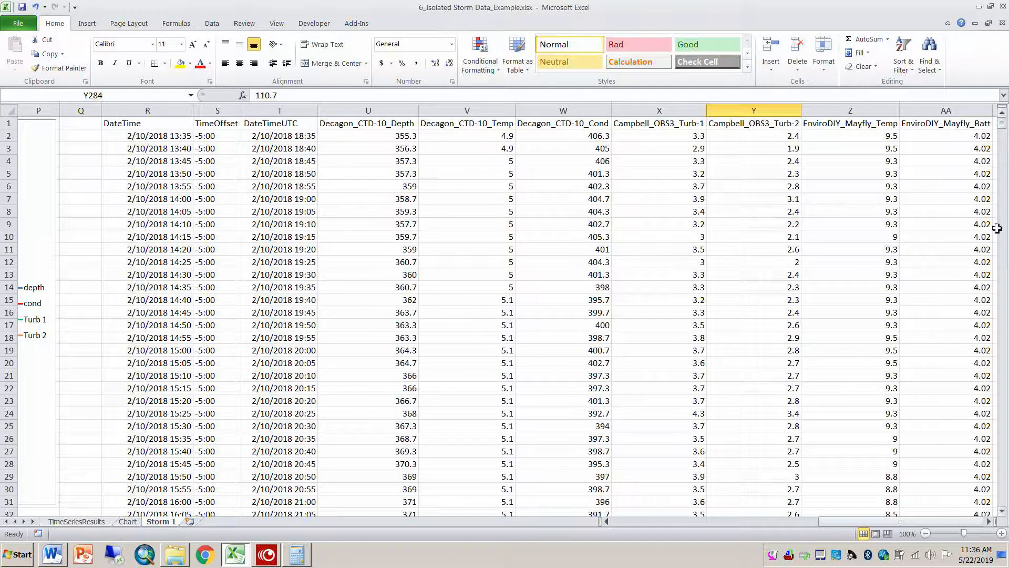
{"action": "left_click_drag", "start_coordinate": [1003, 125], "coordinate": [1005, 219]}
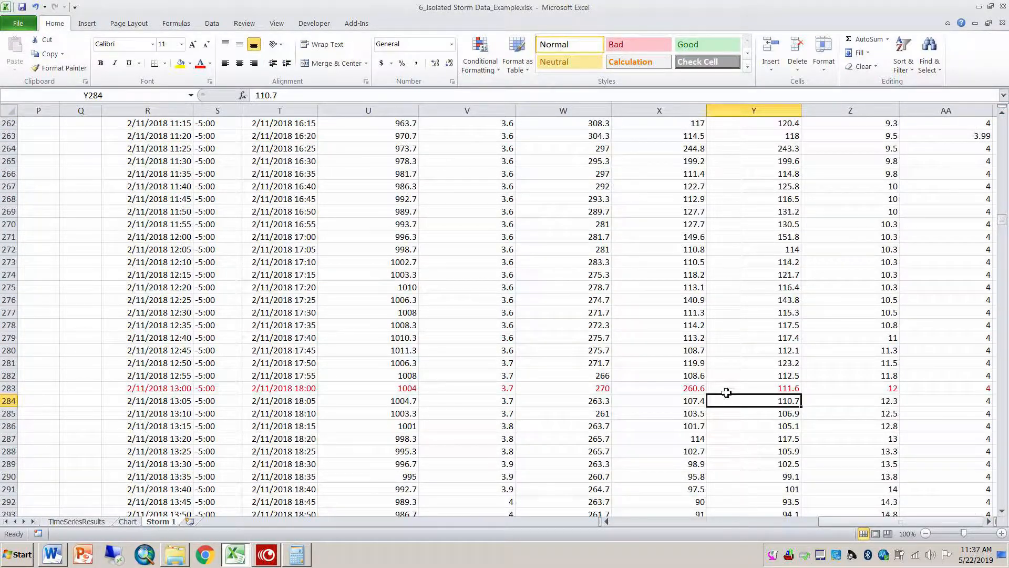
{"action": "left_click", "coordinate": [693, 390]}
{"action": "left_click", "coordinate": [297, 554]}
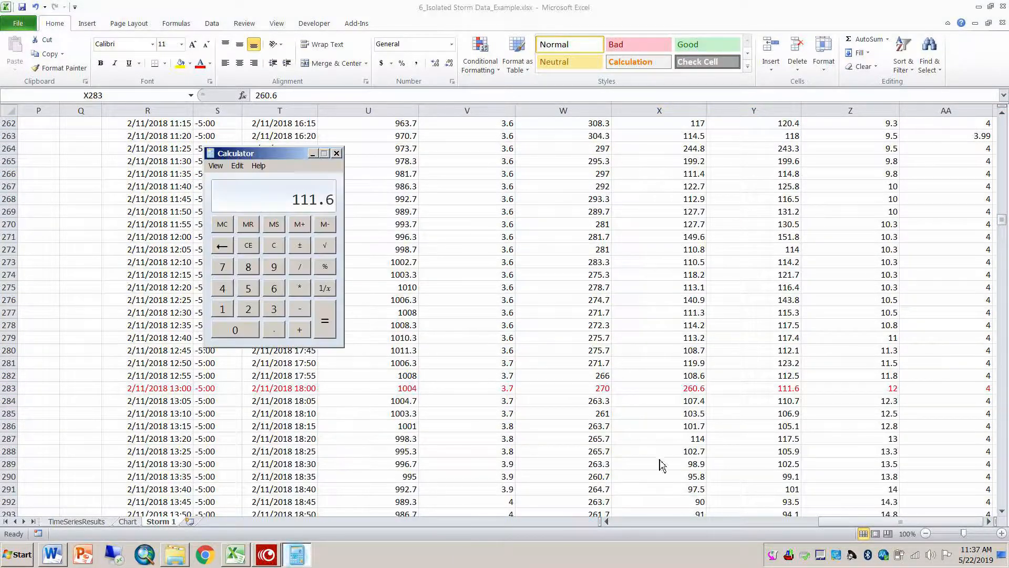
{"action": "left_click", "coordinate": [276, 245]}
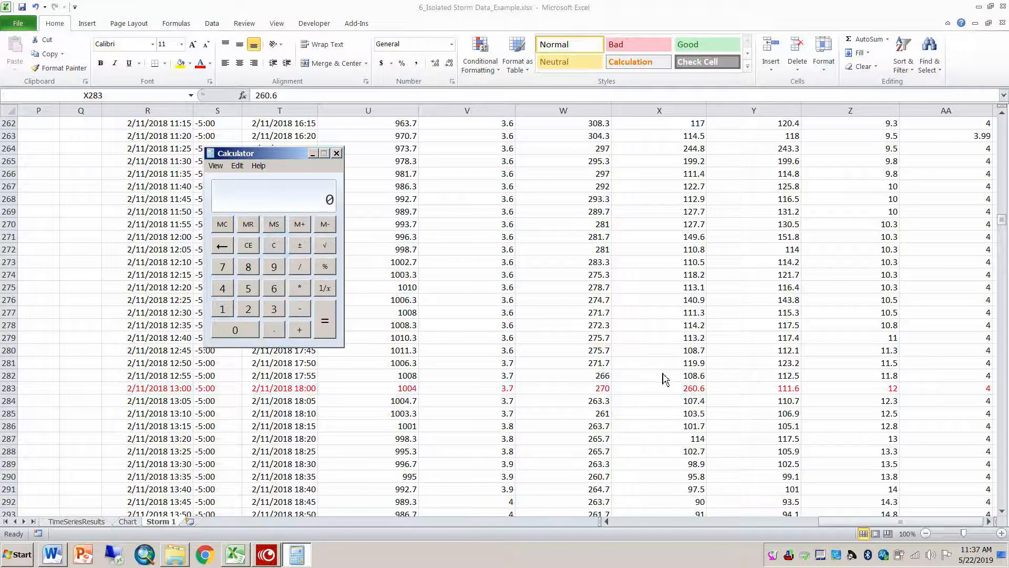
{"action": "type", "text": "108"}
{"action": "type", "text": ".6 - "}
{"action": "type", "text": "107.4"}
{"action": "key", "text": "Return"}
{"action": "key", "text": "Return"}
{"action": "type", "text": "107.4"}
{"action": "key", "text": "Return"}
Step: Replace the Turb-1 outlier in X283 with 108 and check the storm chart
{"action": "left_click", "coordinate": [697, 389]}
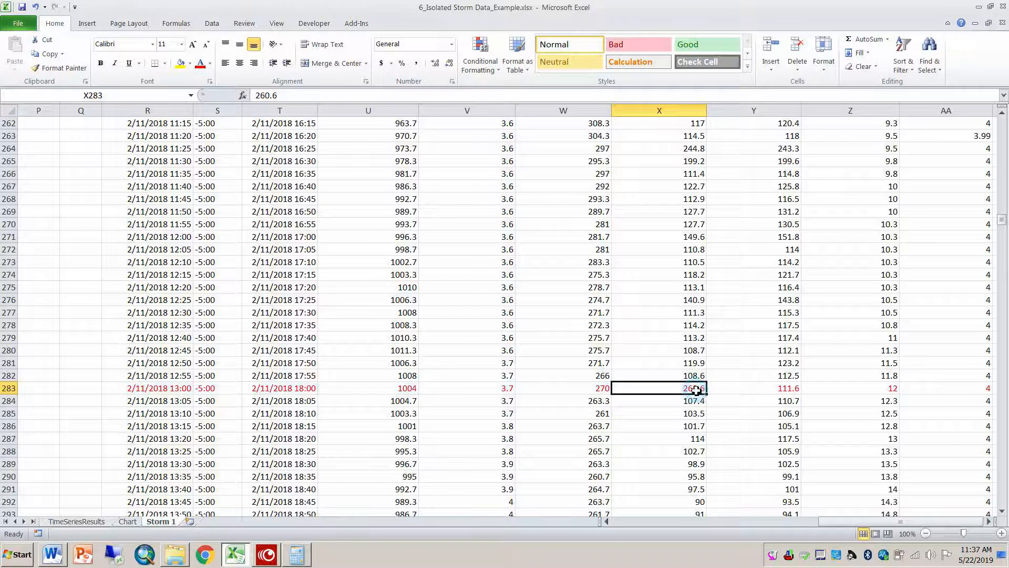
{"action": "type", "text": "108"}
{"action": "key", "text": "Return"}
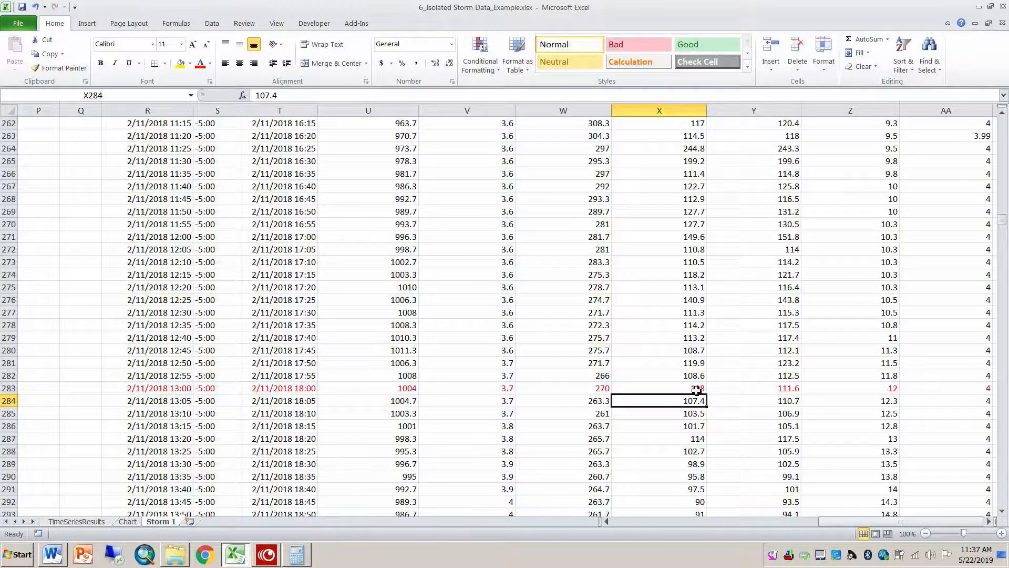
{"action": "left_click_drag", "start_coordinate": [1004, 224], "coordinate": [976, 164]}
{"action": "left_click_drag", "start_coordinate": [839, 517], "coordinate": [634, 520]}
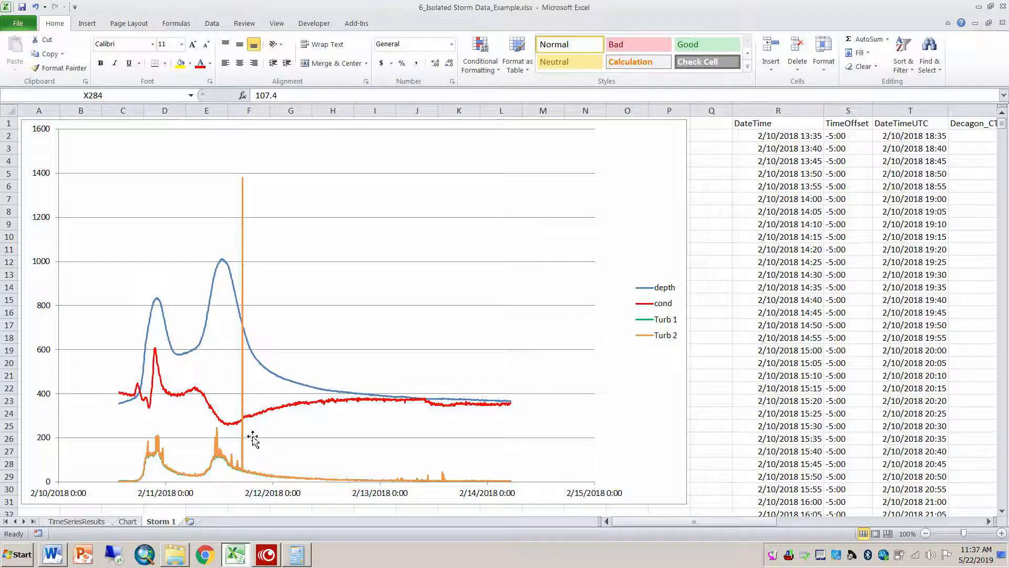
{"action": "scroll", "coordinate": [253, 436], "scroll_direction": "down", "scroll_amount": 1}
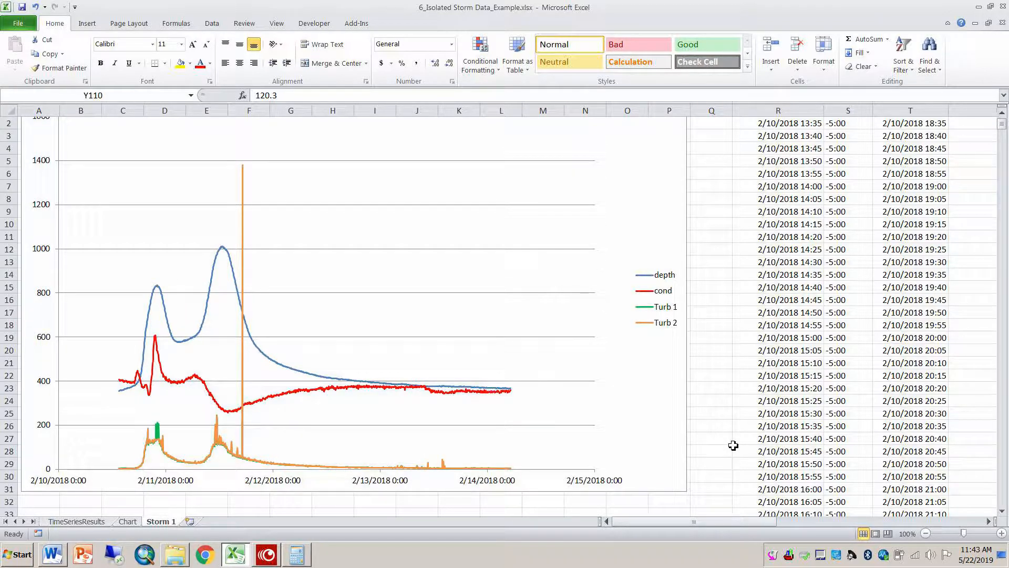
{"action": "scroll", "coordinate": [733, 445], "scroll_direction": "up", "scroll_amount": 1}
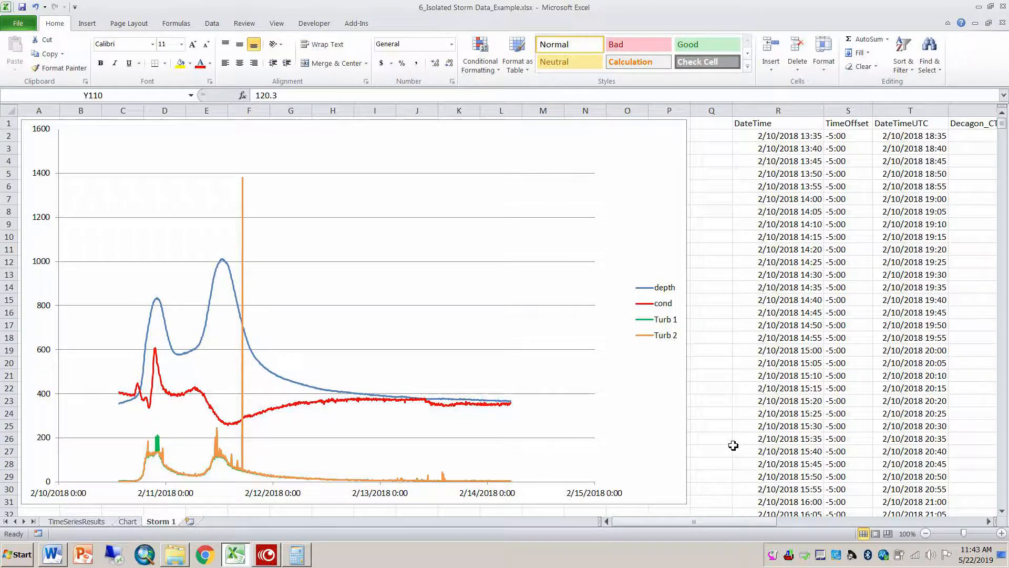
{"action": "left_click", "coordinate": [708, 501]}
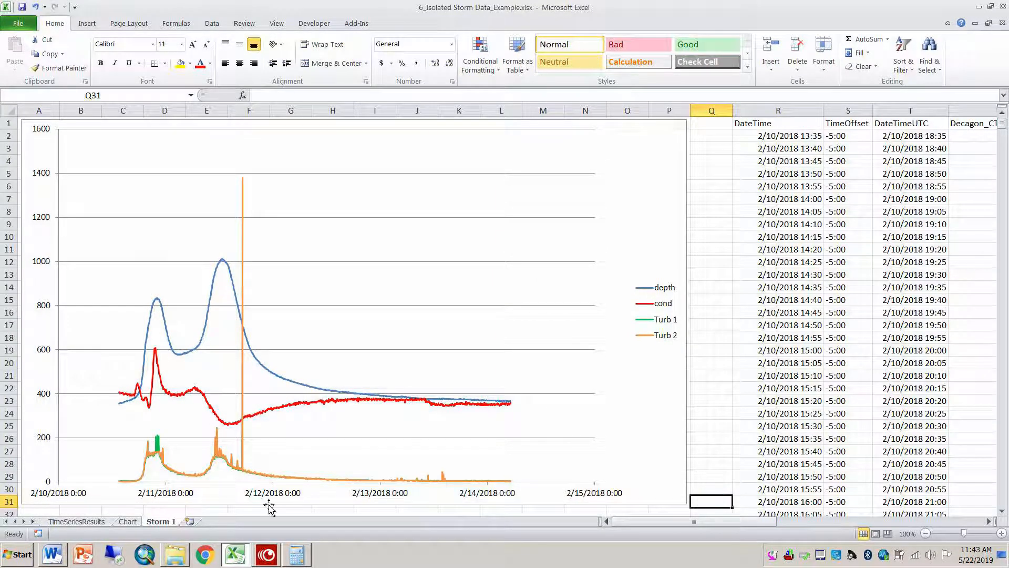